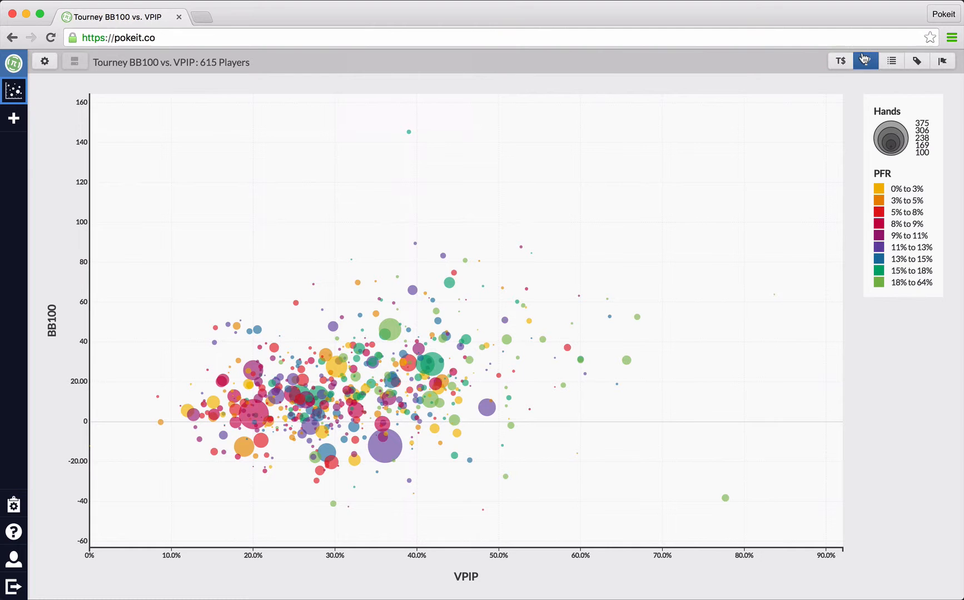
- Check the available and active filters of the visualization and close the filter dialog without changes
left_click(865, 62)
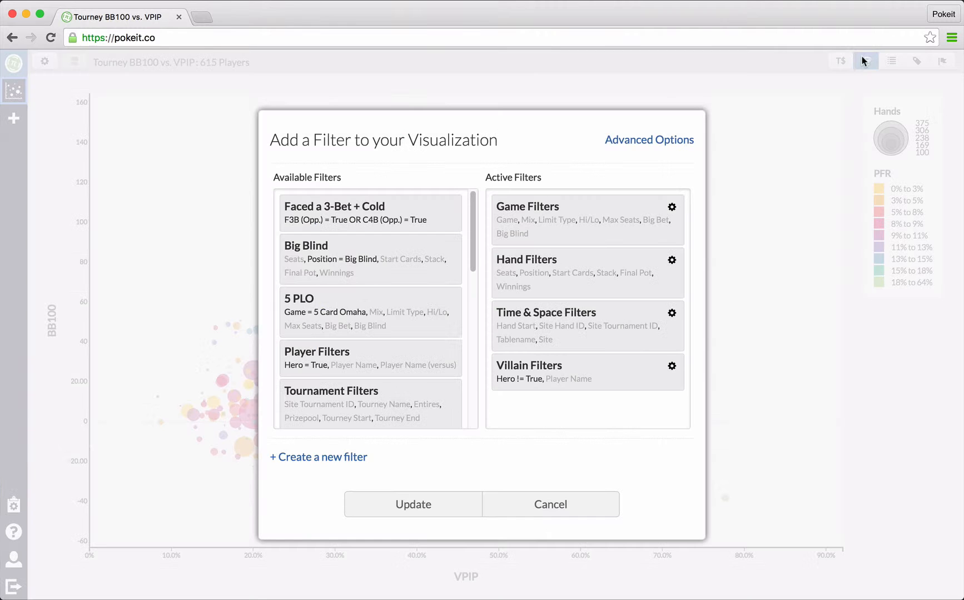
left_click(557, 498)
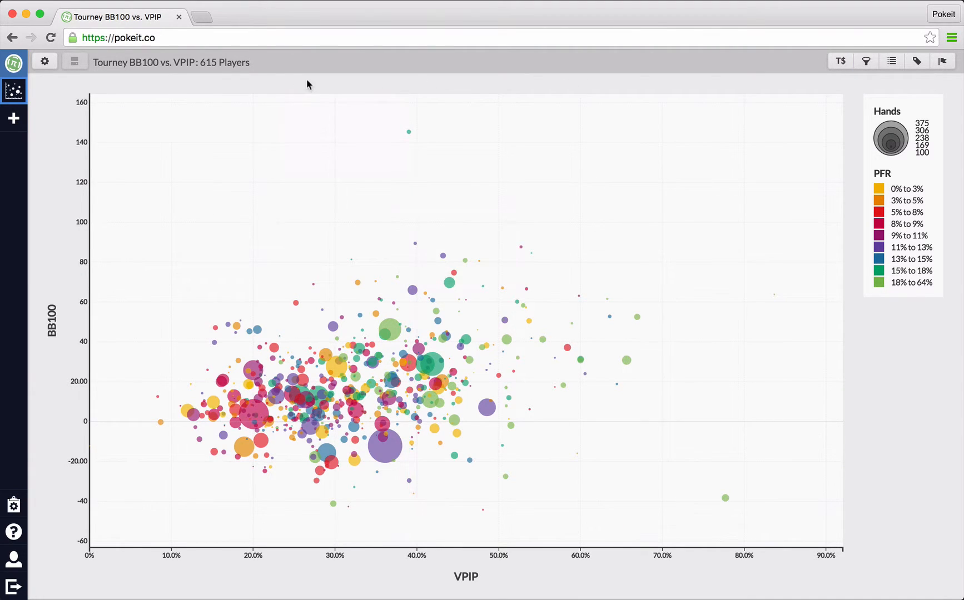
- Open the Presentation settings of the Tourney BB100 vs. VPIP visualization
left_click(42, 67)
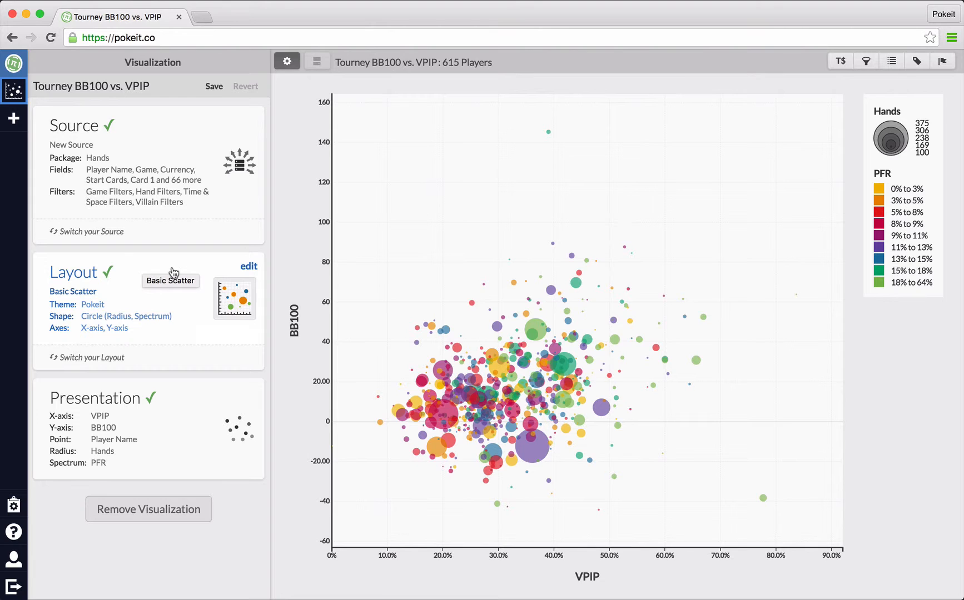
mouse_move(444, 270)
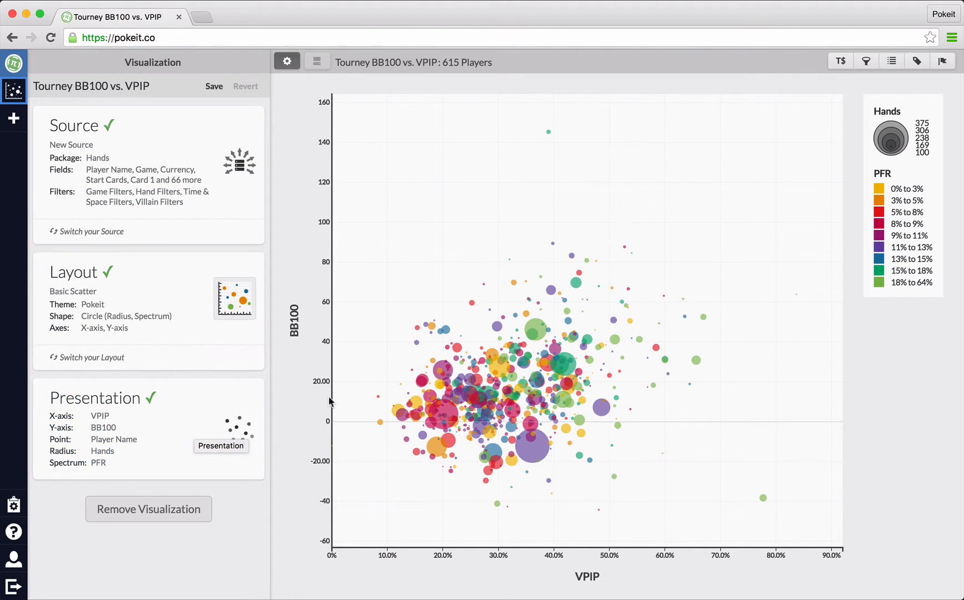
left_click(189, 407)
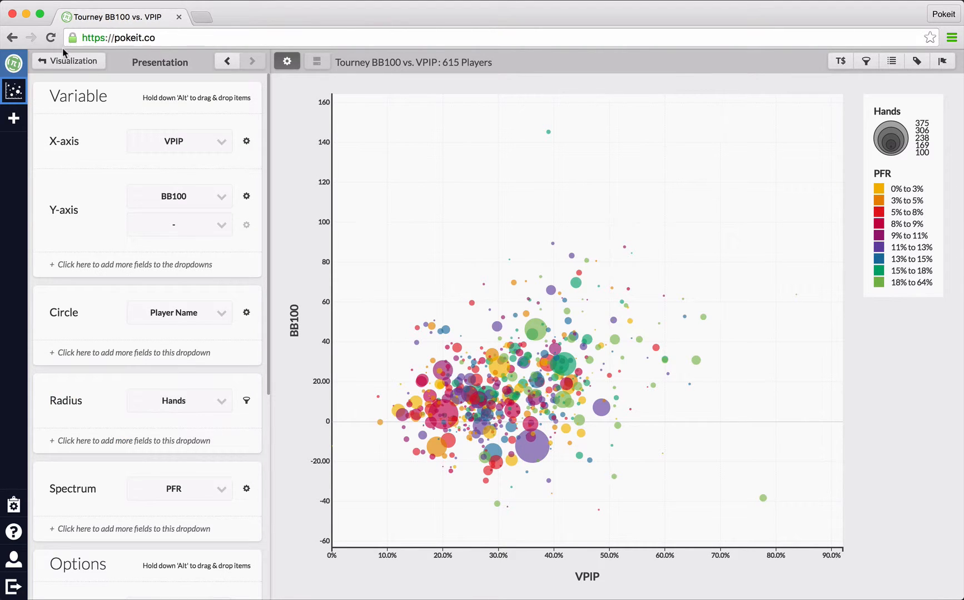
- Look through the Presentation variables for the axes, circle, radius and spectrum, and the options below them
scroll(97, 200, "down", 2)
scroll(95, 195, "up", 2)
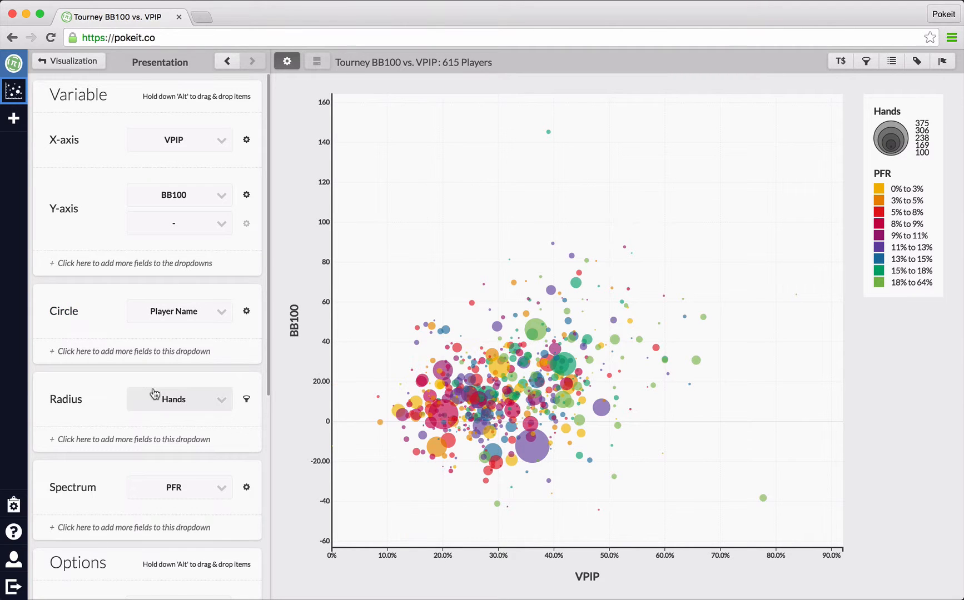
scroll(78, 370, "down", 1)
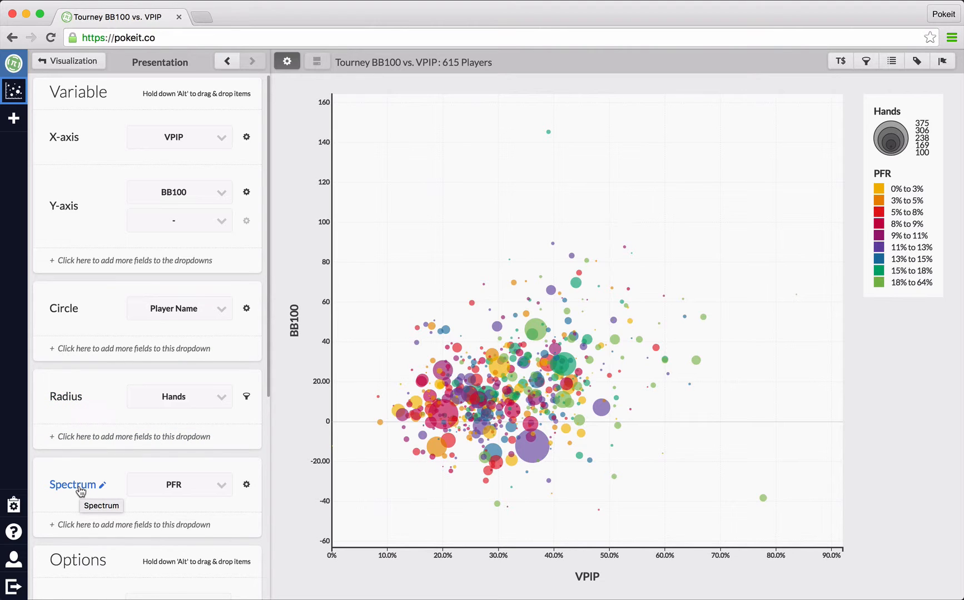
scroll(96, 421, "up", 1)
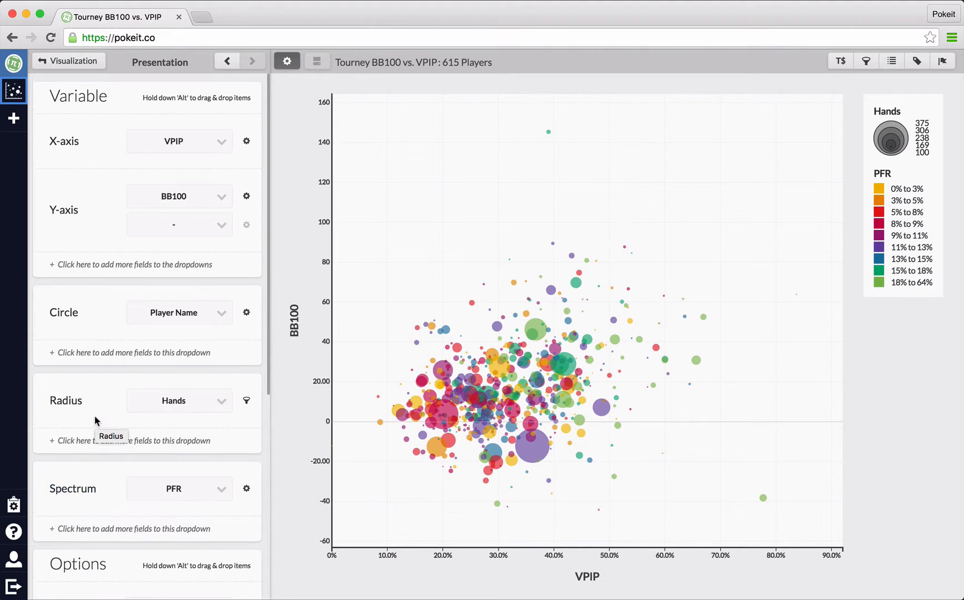
scroll(103, 205, "down", 5)
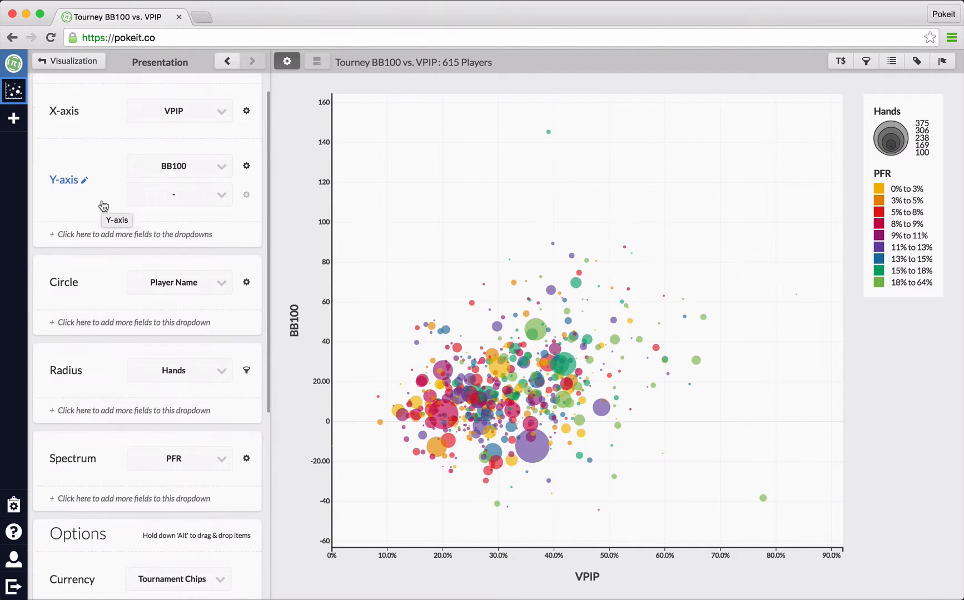
scroll(102, 205, "up", 5)
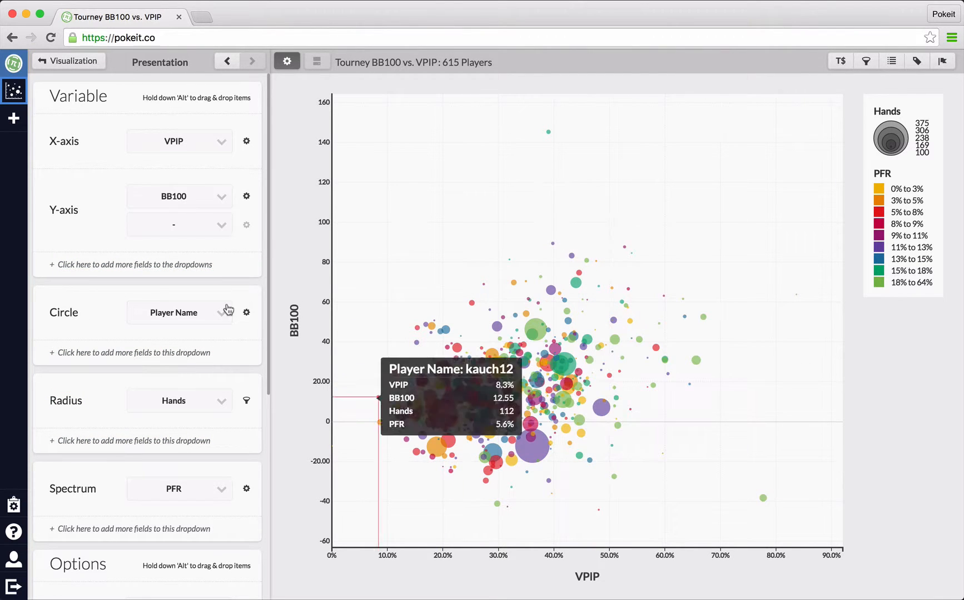
- Set the X-axis variable to AF and update the chart data
left_click(162, 147)
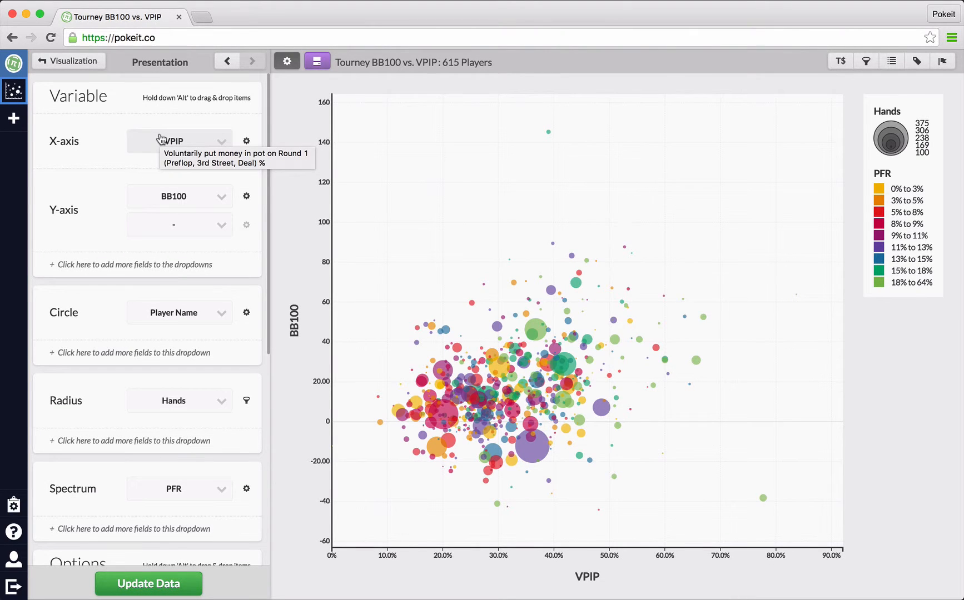
left_click(152, 142)
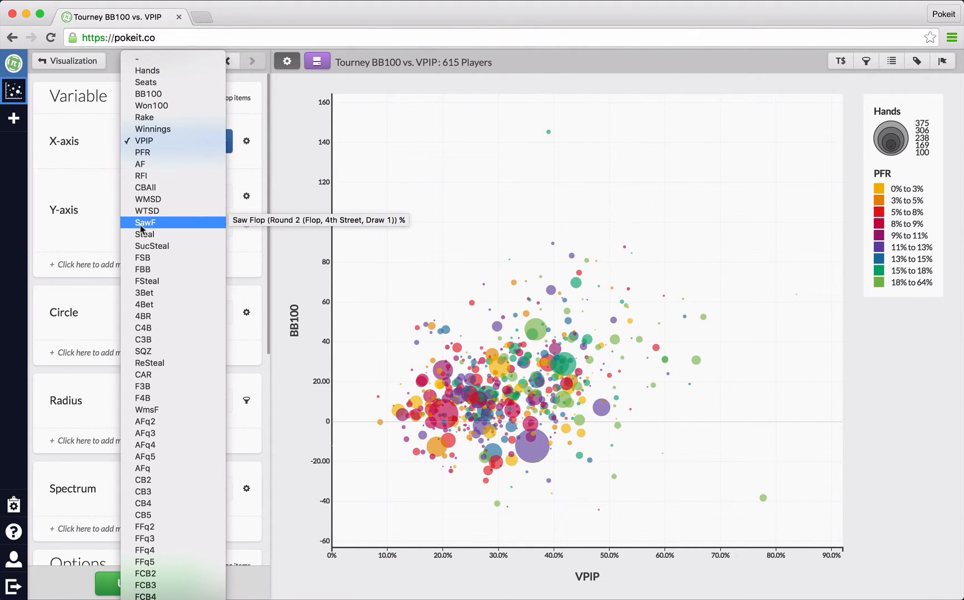
left_click(147, 166)
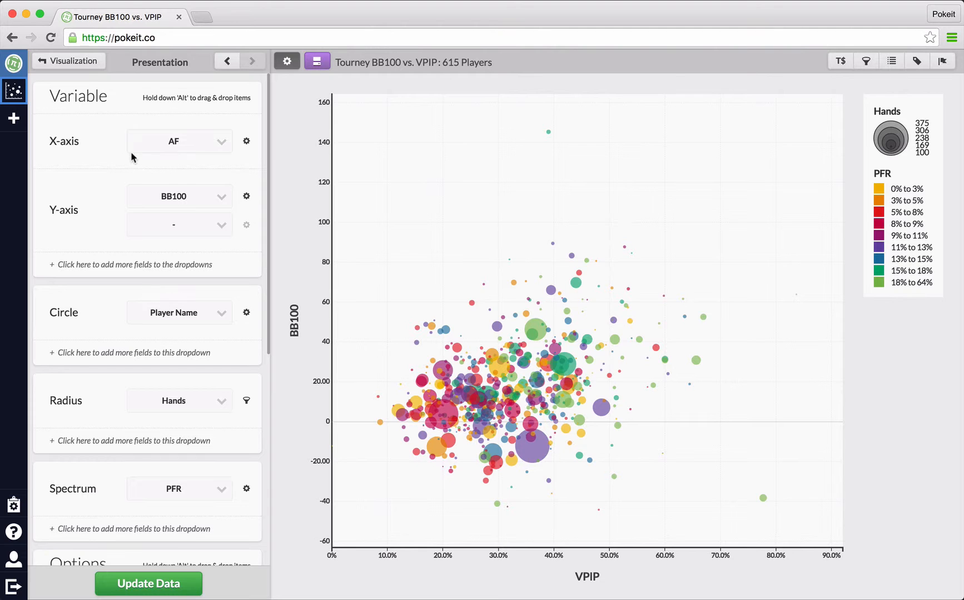
left_click(186, 593)
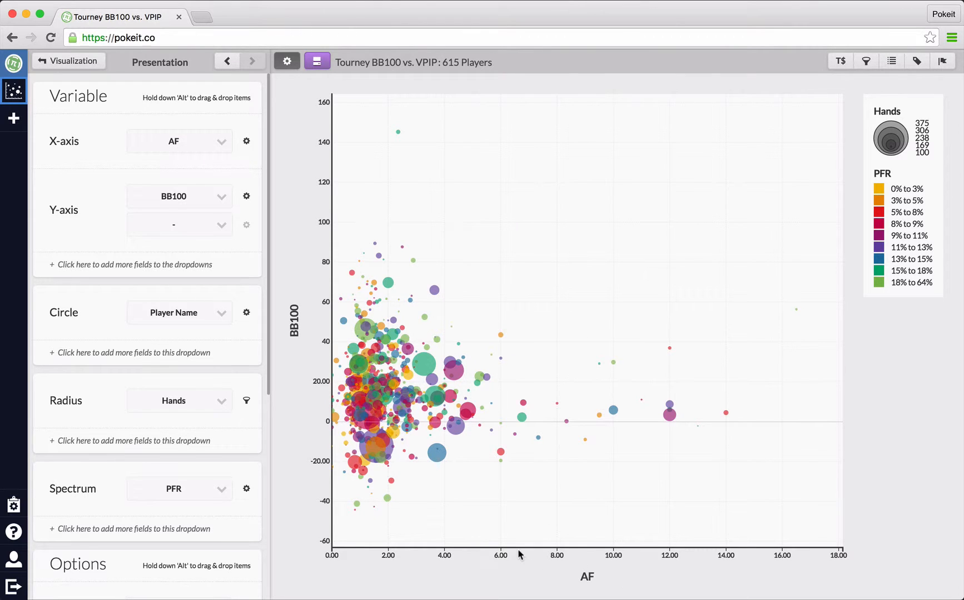
- Turn on Flag / Hide data for the X-axis AF field to highlight values greater than 4 in red
left_click(248, 144)
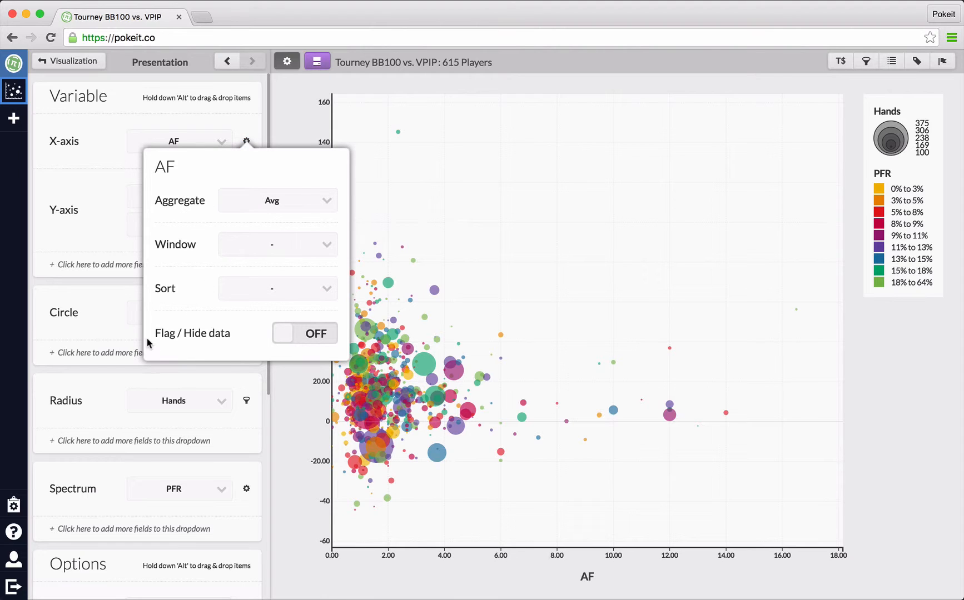
left_click(318, 333)
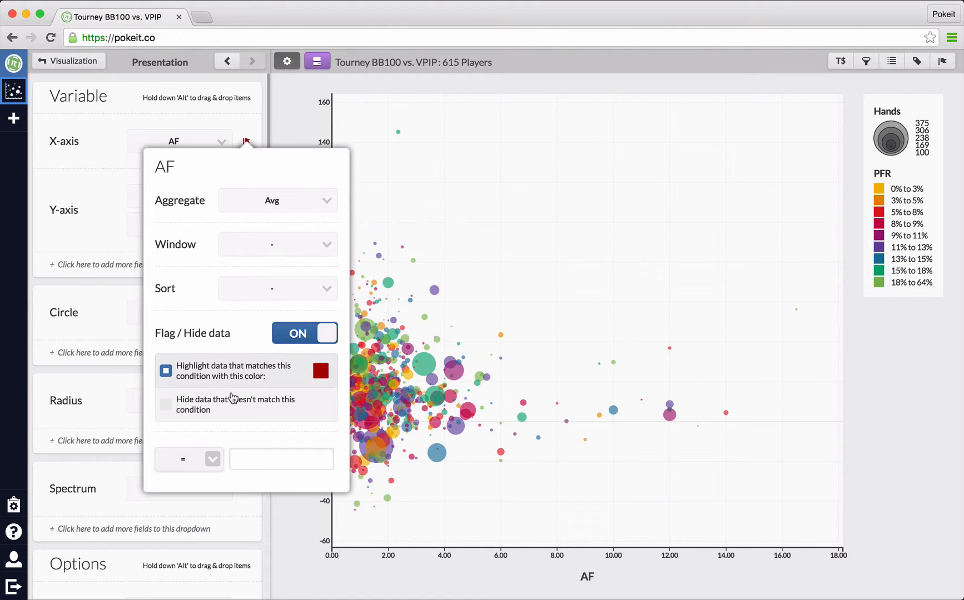
left_click(191, 465)
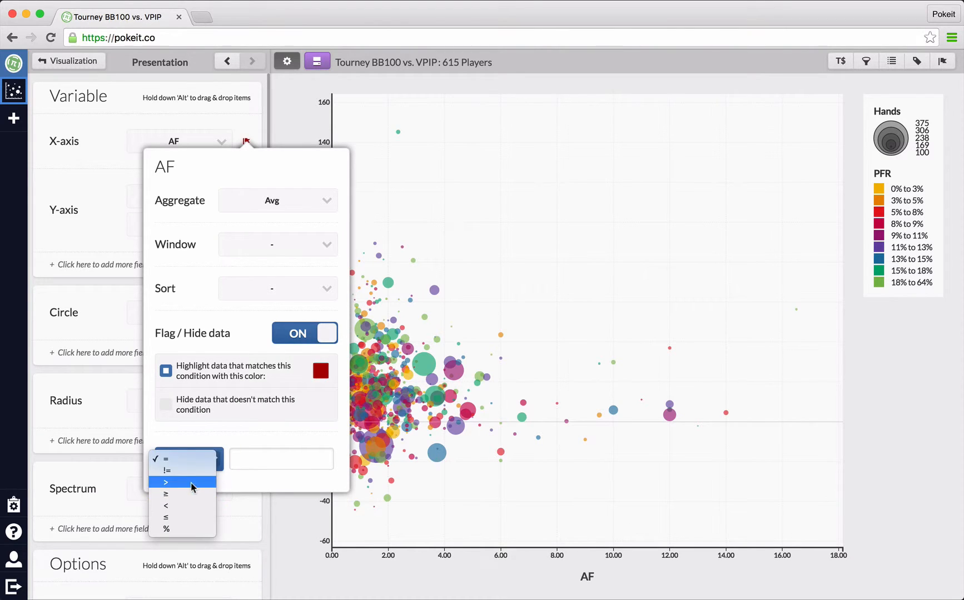
left_click(192, 482)
left_click(253, 459)
type("4")
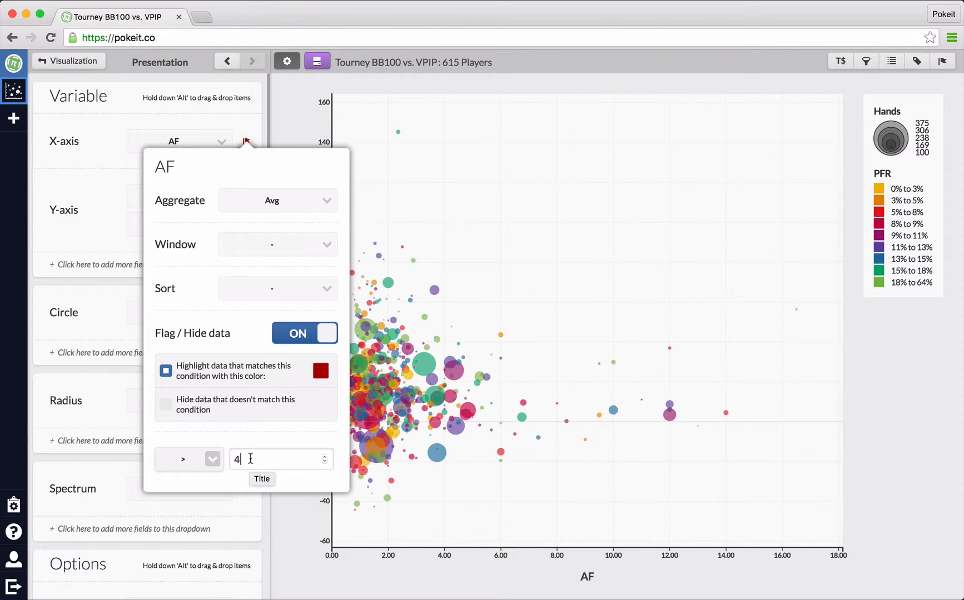
left_click(299, 125)
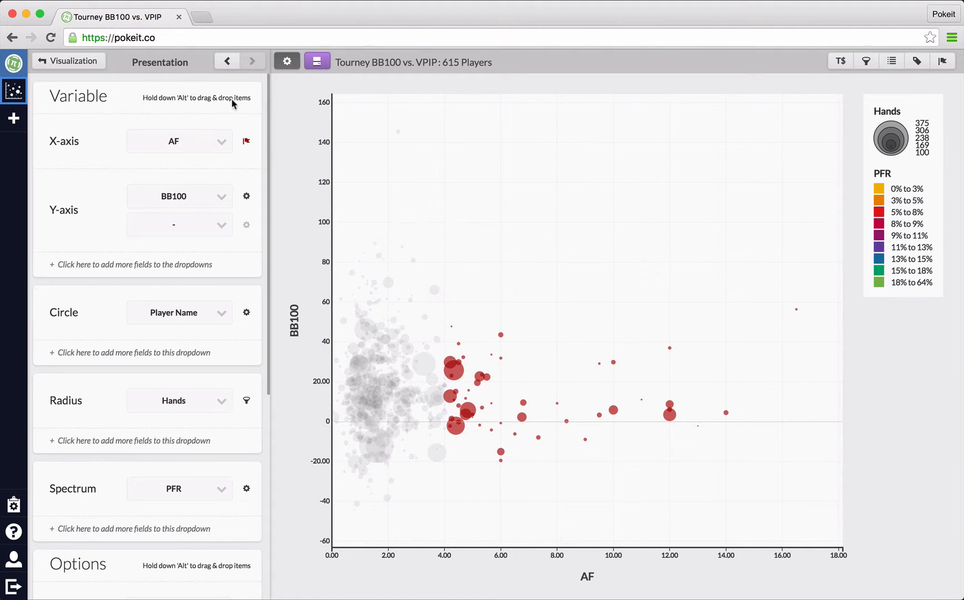
- Turn off Flag / Hide data for the X-axis AF field
left_click(249, 148)
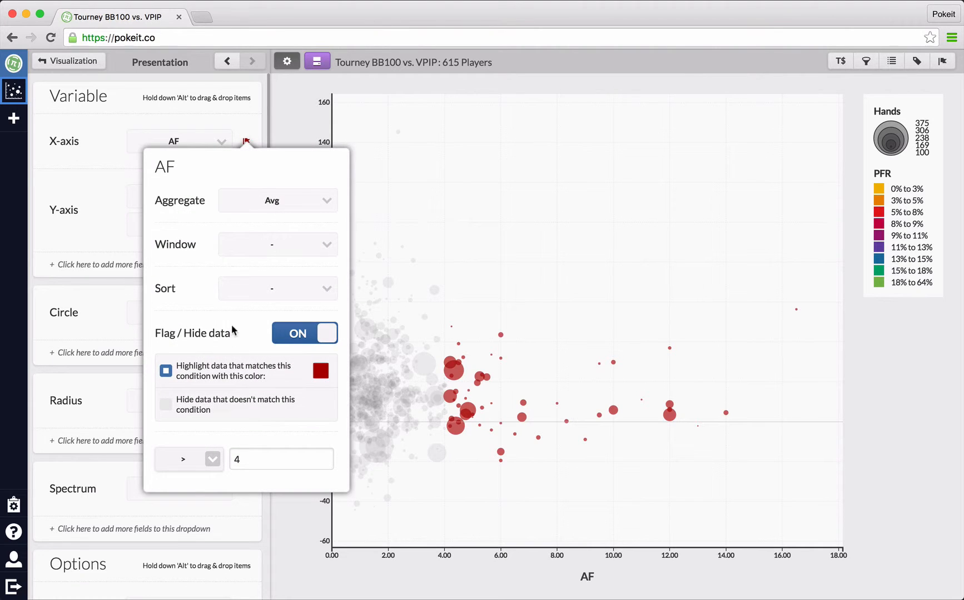
left_click(281, 333)
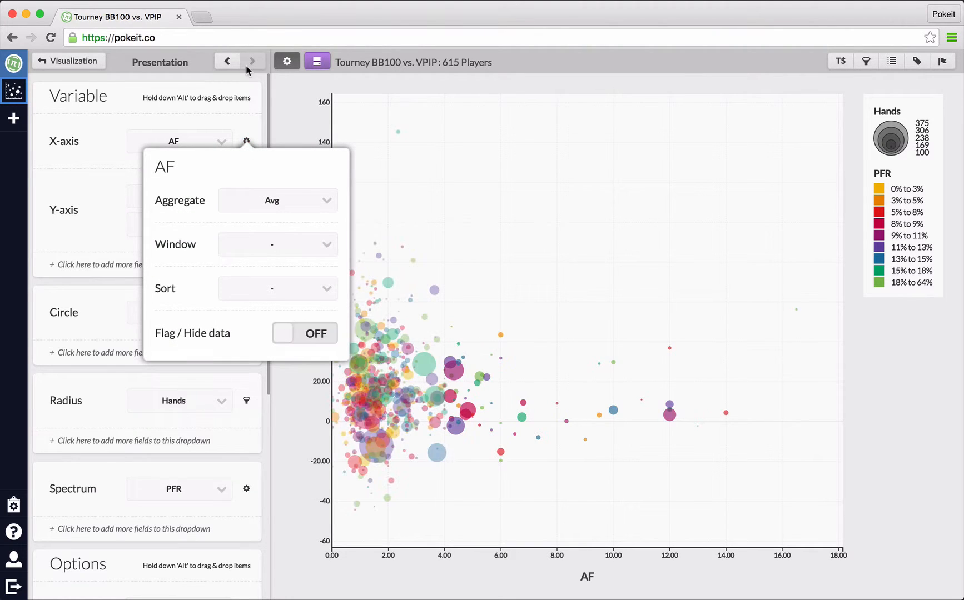
left_click(266, 94)
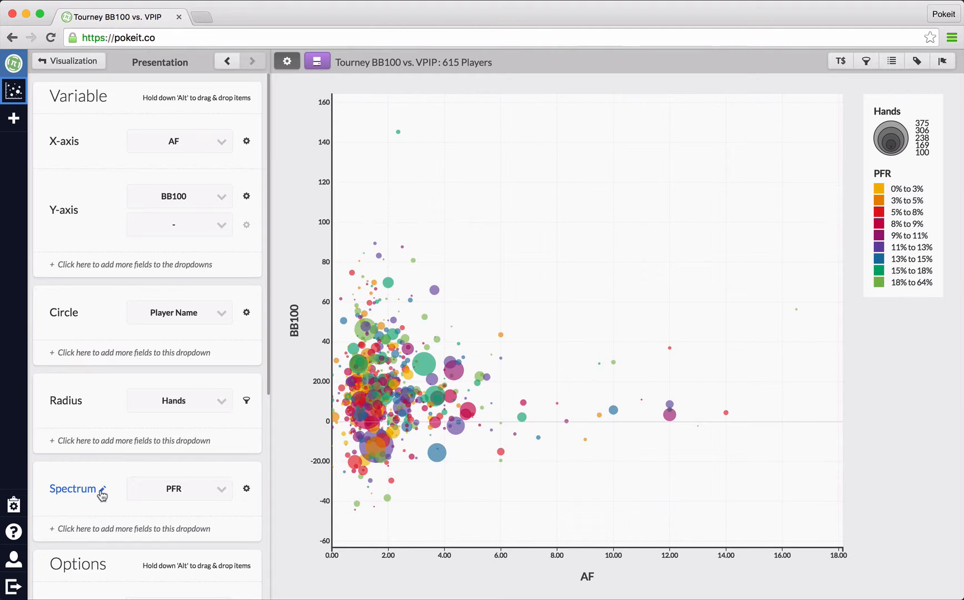
- Try the purple-to-lime palette on the PFR spectrum, switch it to the navy-pink-gold palette, and return to the Presentation settings
left_click(101, 494)
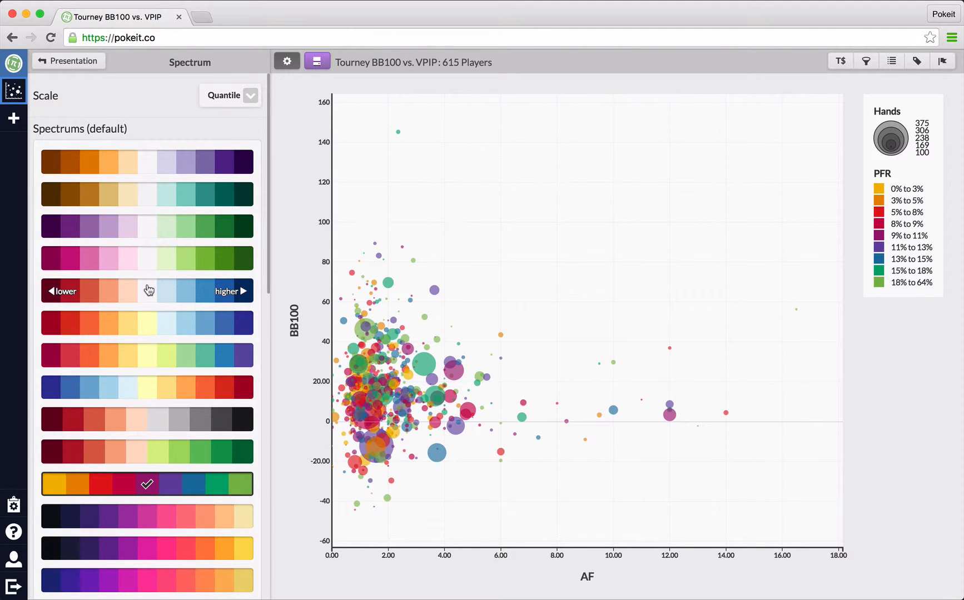
scroll(149, 290, "down", 5)
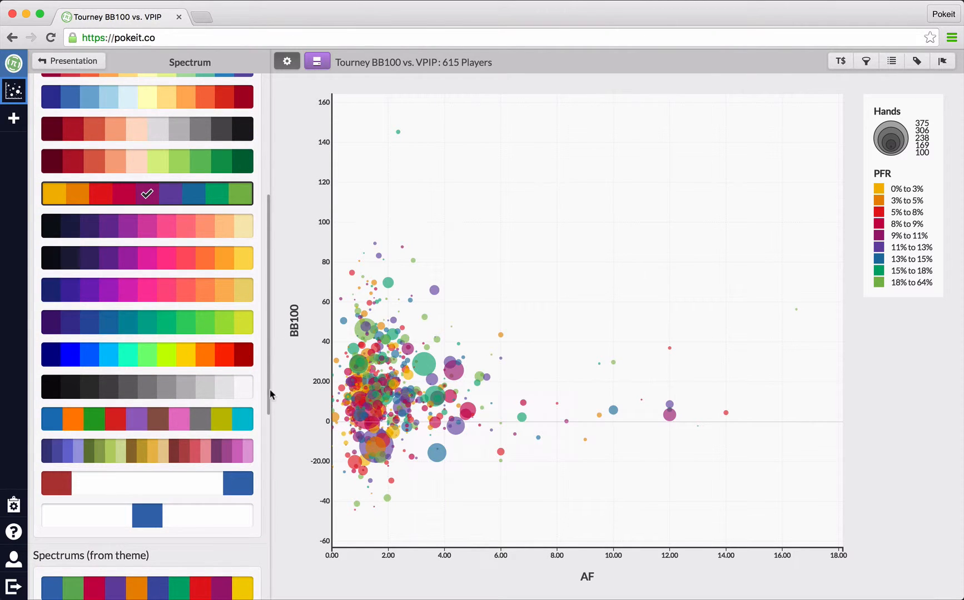
left_click(167, 322)
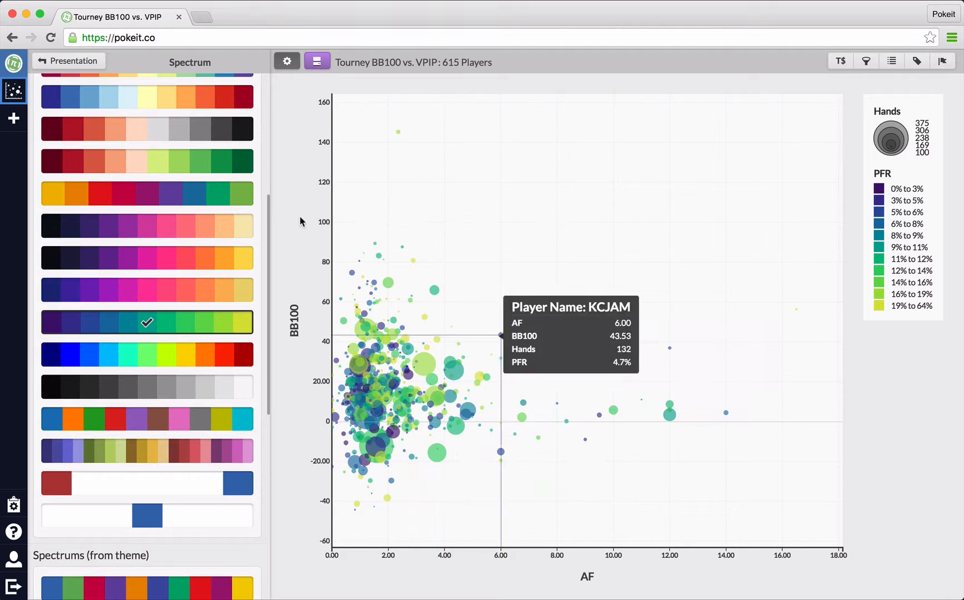
scroll(344, 396, "up", 5)
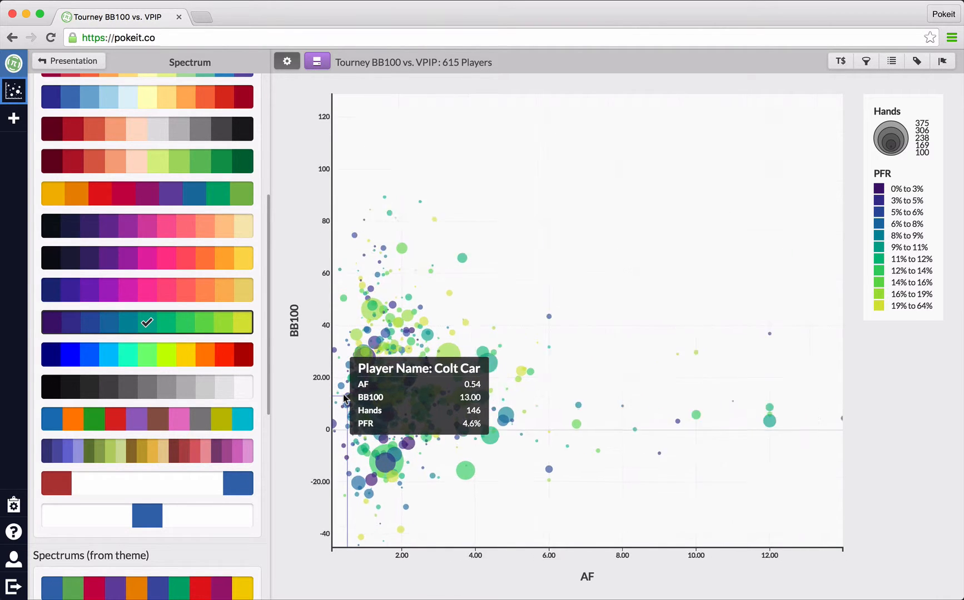
scroll(134, 229, "up", 5)
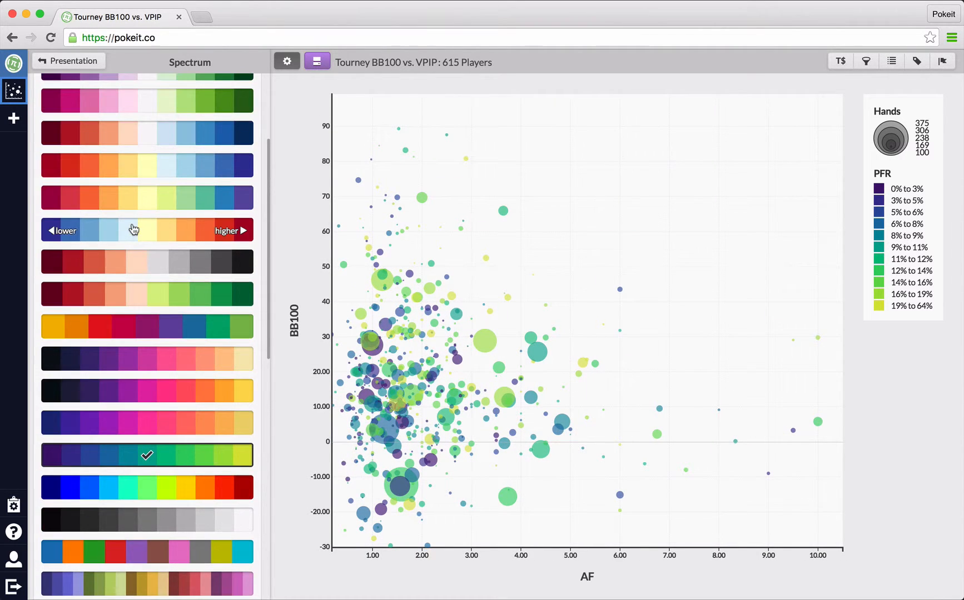
left_click(142, 425)
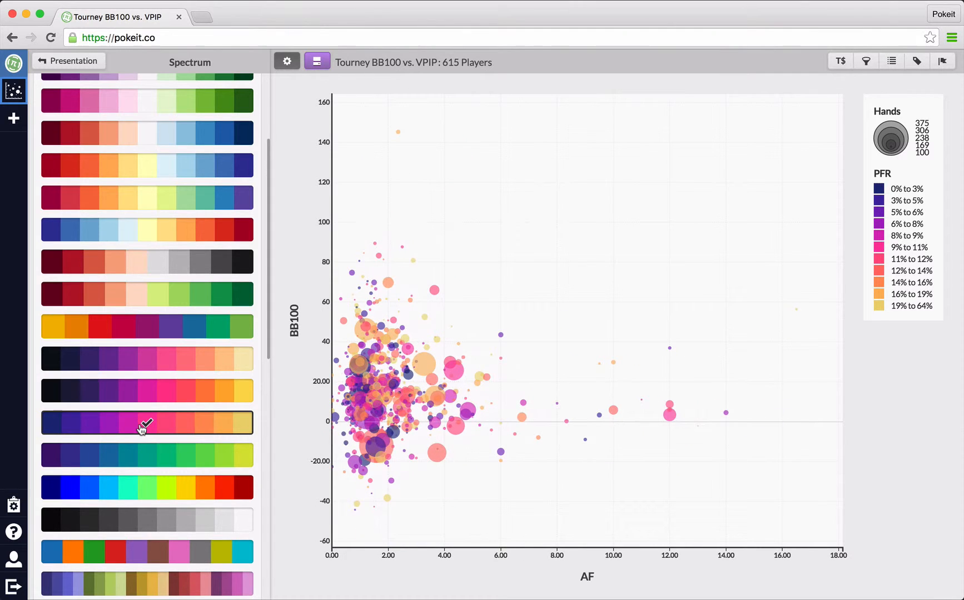
left_click(68, 62)
- Set the circle radius scaling to a maximum of 11 and a minimum of 3
scroll(95, 282, "down", 1)
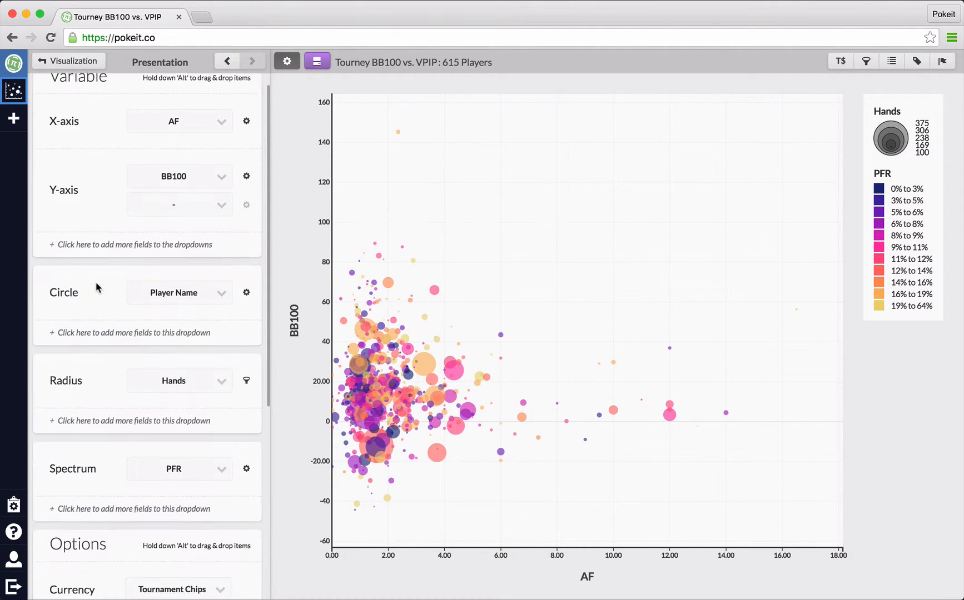
left_click(67, 377)
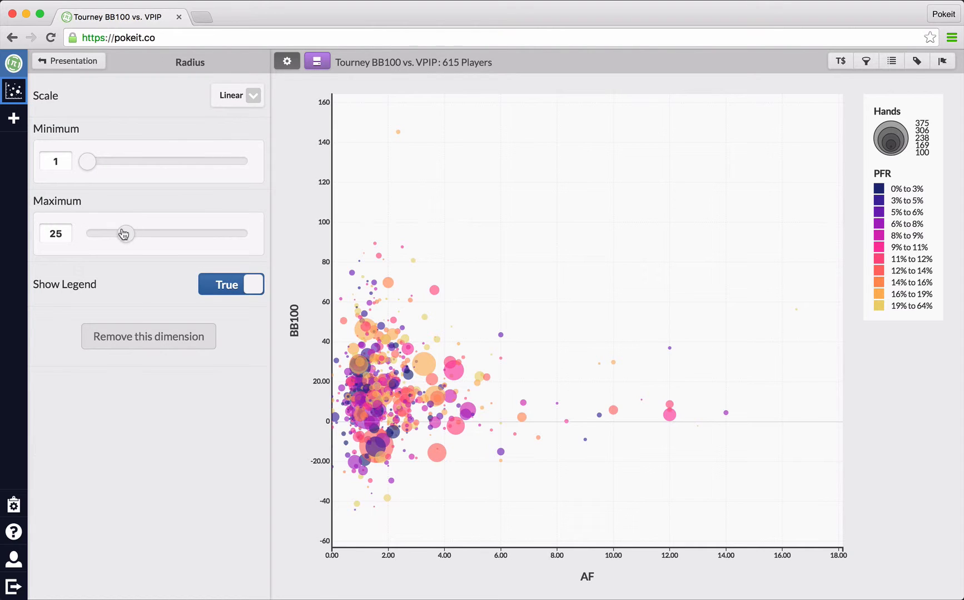
left_click_drag(123, 234, 103, 238)
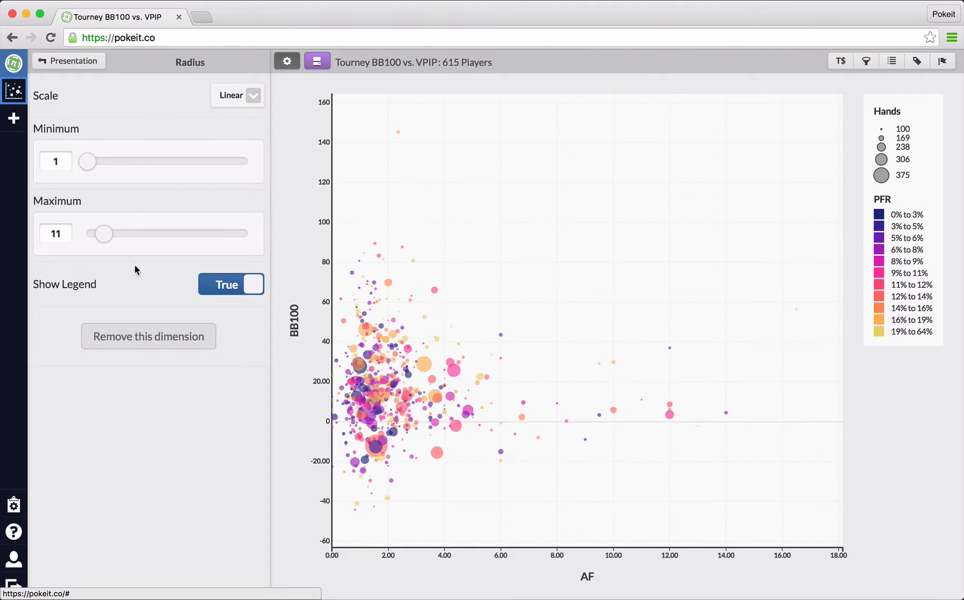
left_click_drag(89, 162, 91, 169)
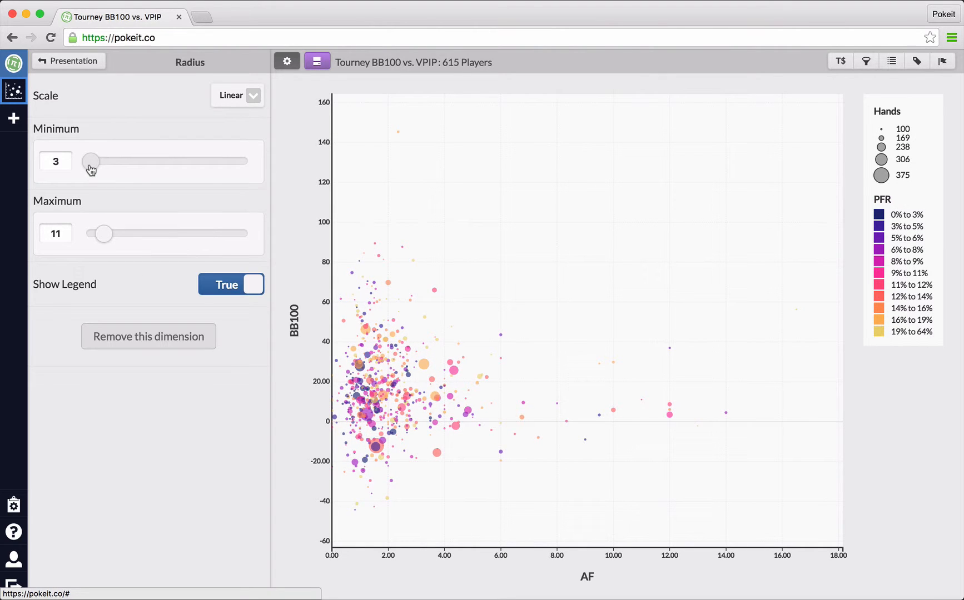
- Zoom in on the dense low-AF area of the scatter plot and inspect individual player points
mouse_move(409, 433)
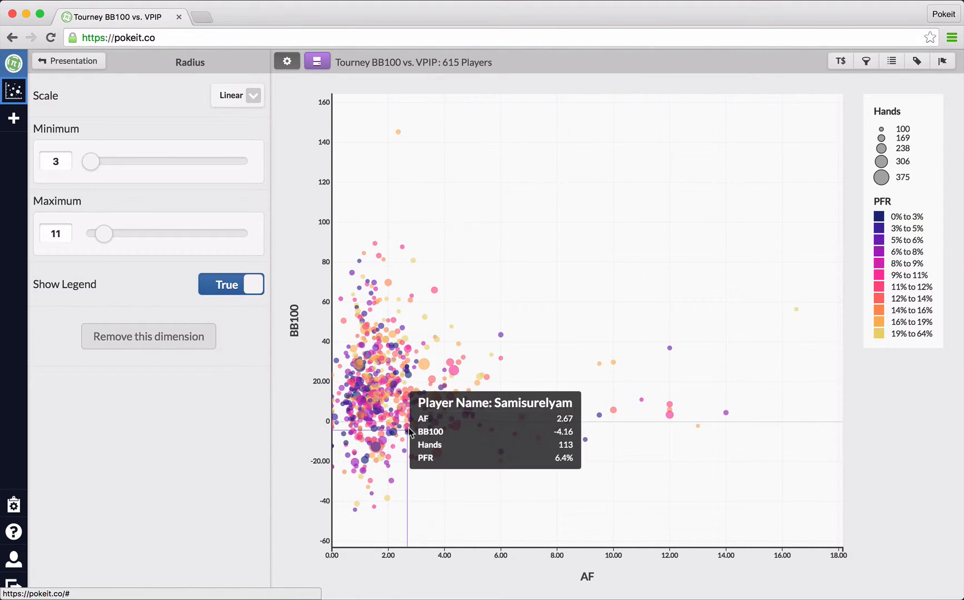
scroll(410, 432, "up", 5)
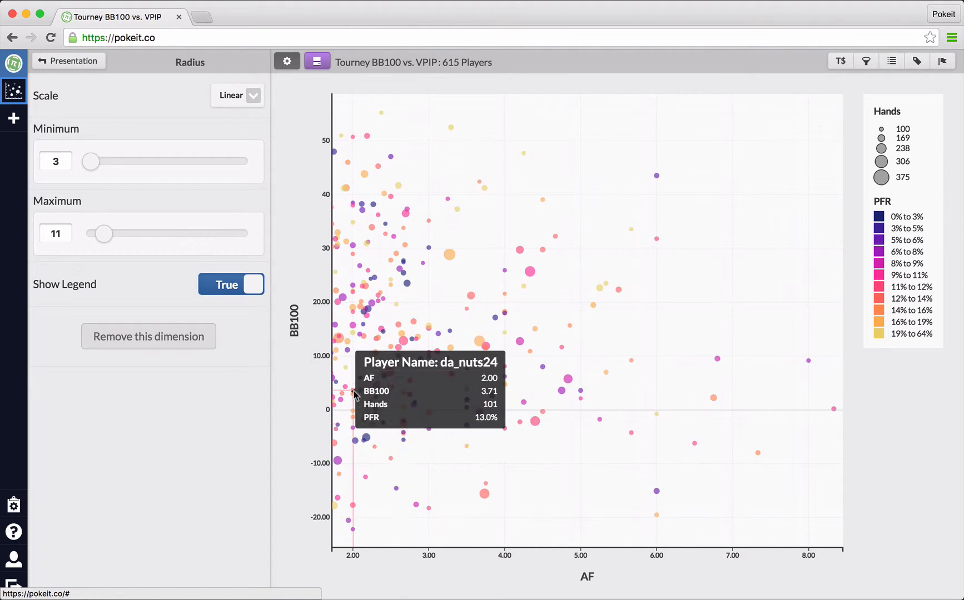
left_click_drag(541, 354, 608, 361)
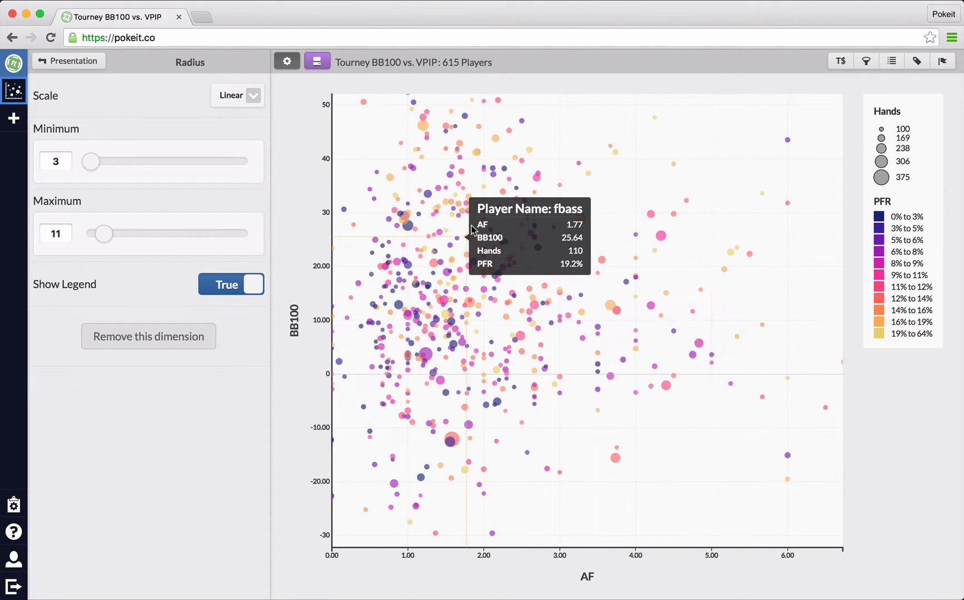
- Set the circle radius scaling to a maximum of 26 and a minimum of 1, and return to the Presentation settings
scroll(471, 229, "up", 1)
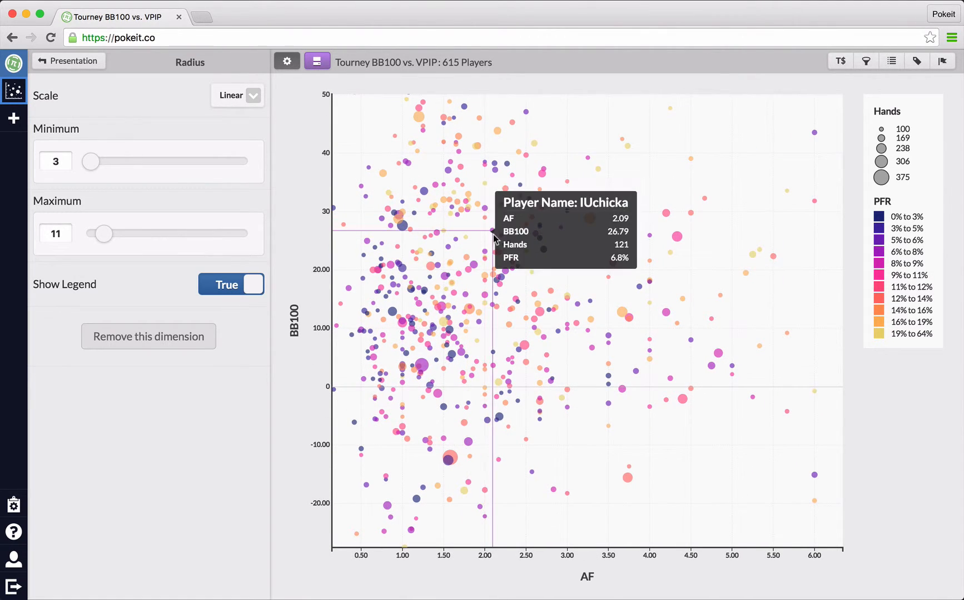
left_click_drag(103, 236, 127, 236)
left_click_drag(101, 163, 87, 162)
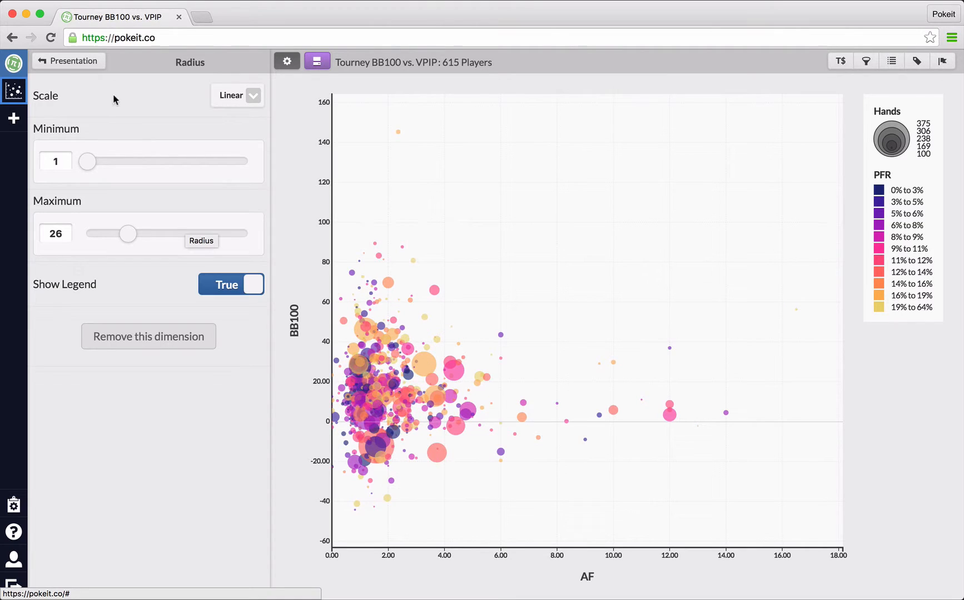
left_click(88, 64)
scroll(108, 122, "up", 1)
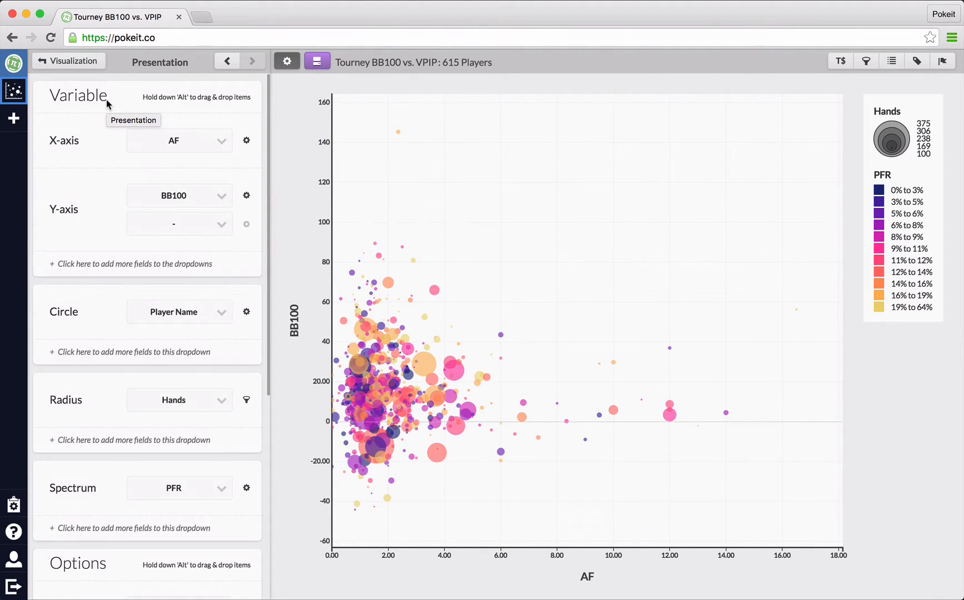
- Open the Stakes Report from the dashboard as a new visualization and bring up its Presentation settings
left_click(14, 119)
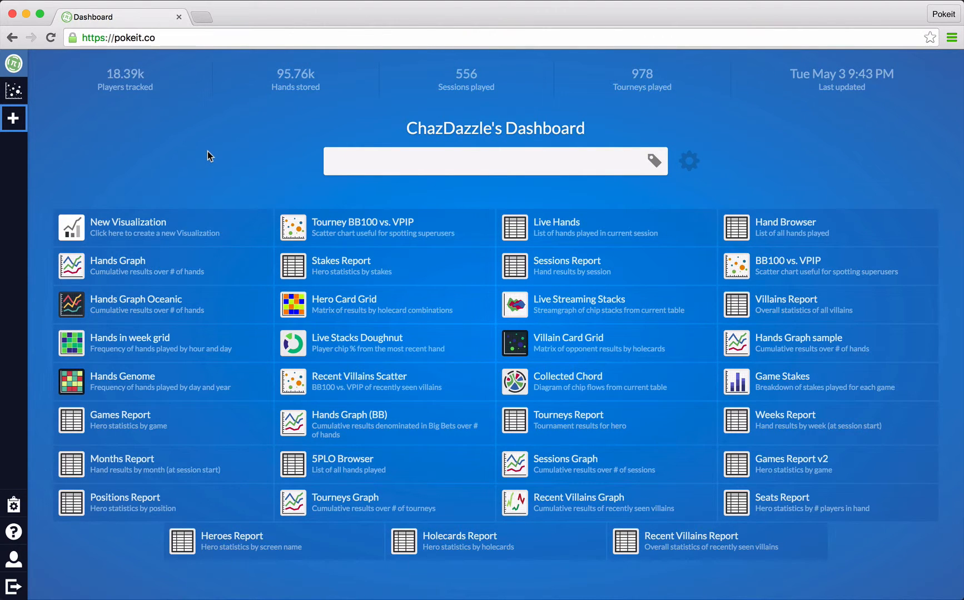
left_click(357, 264)
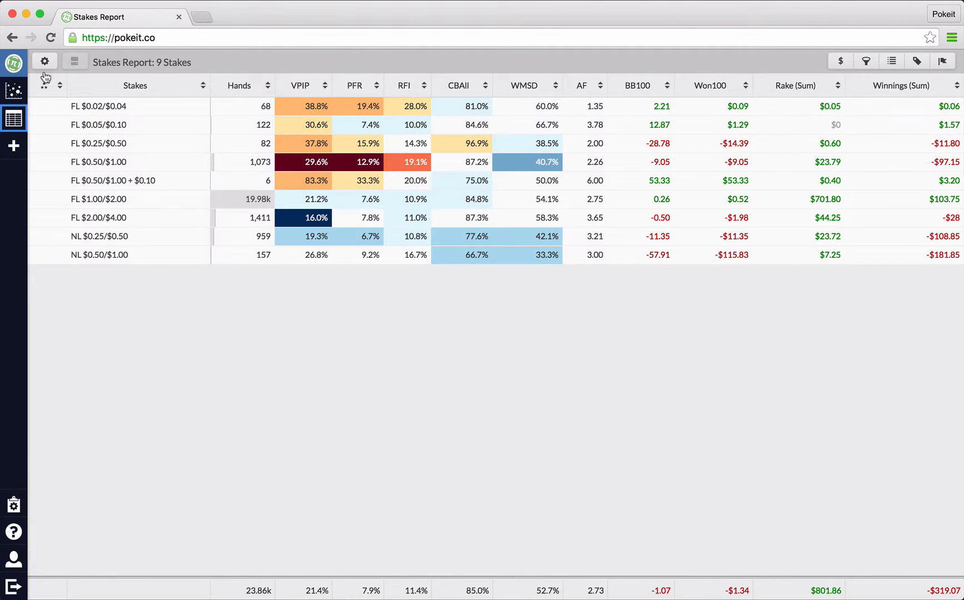
left_click(44, 67)
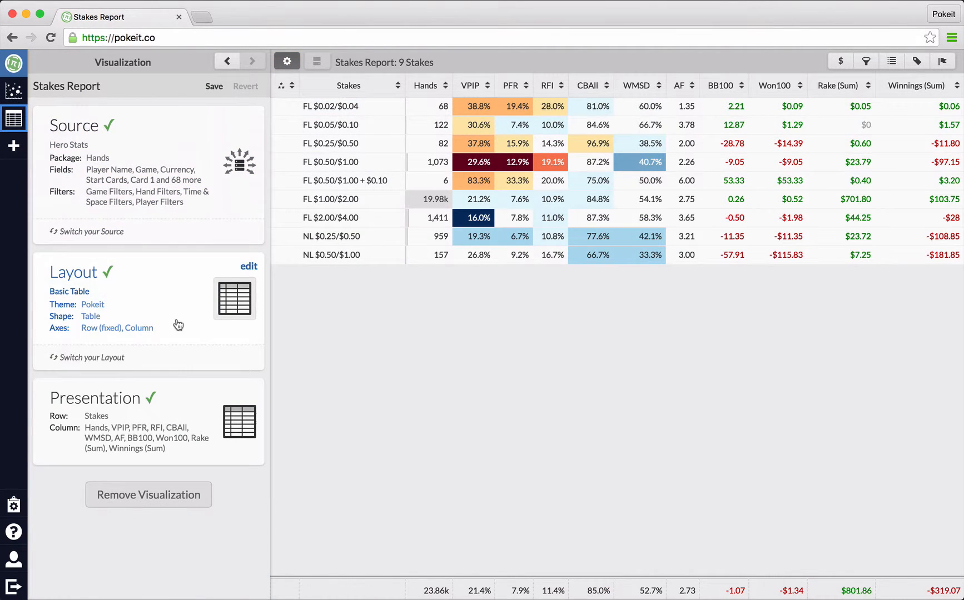
left_click(194, 407)
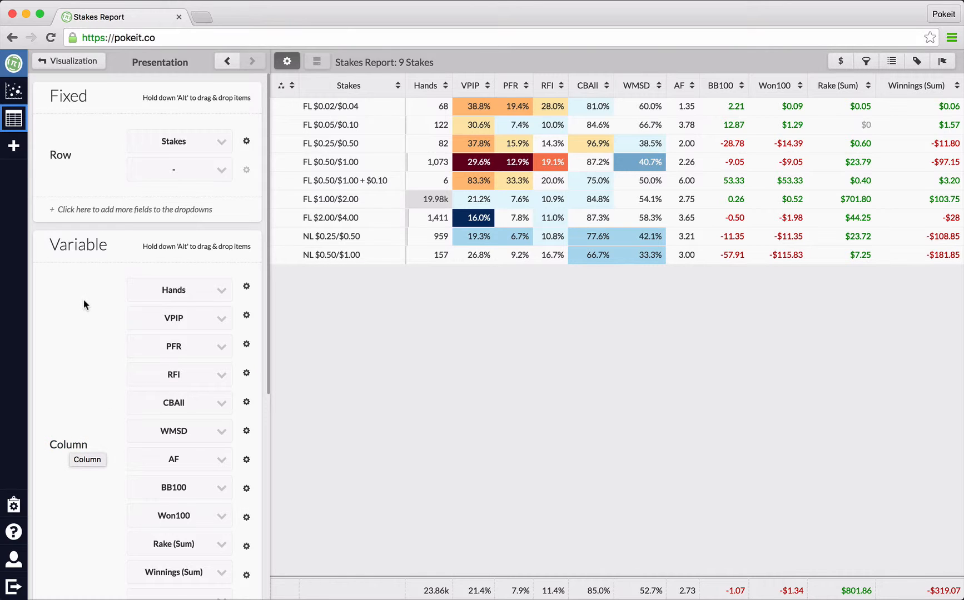
- Set the BB100 column's aggregate to Stddev and update the report data
left_click(246, 491)
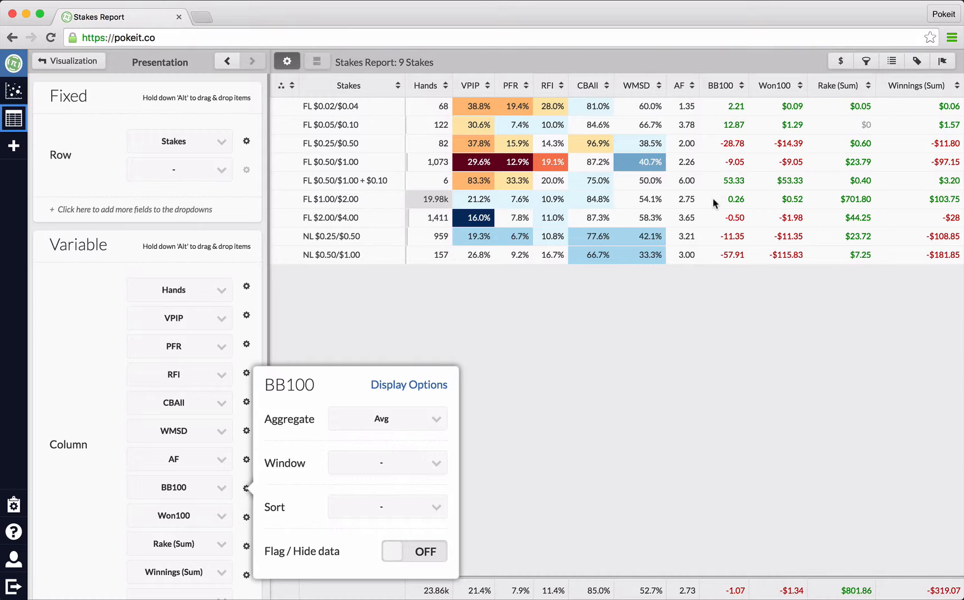
left_click(387, 418)
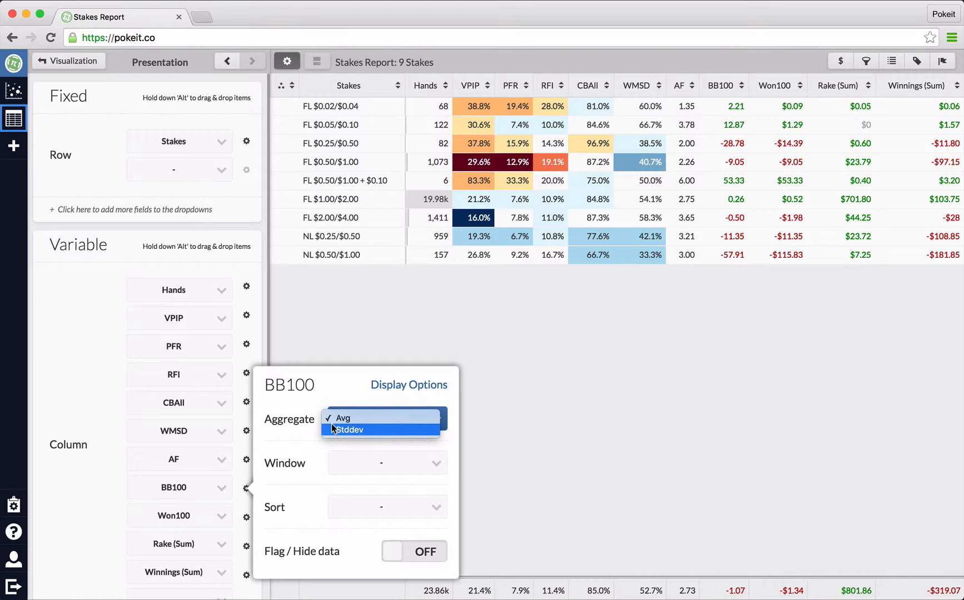
key("Escape")
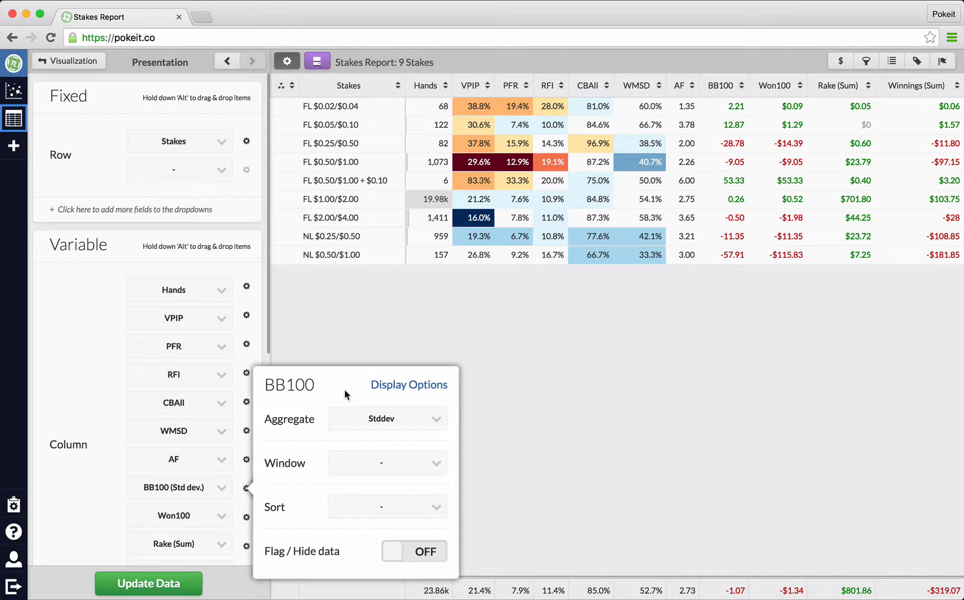
left_click(347, 317)
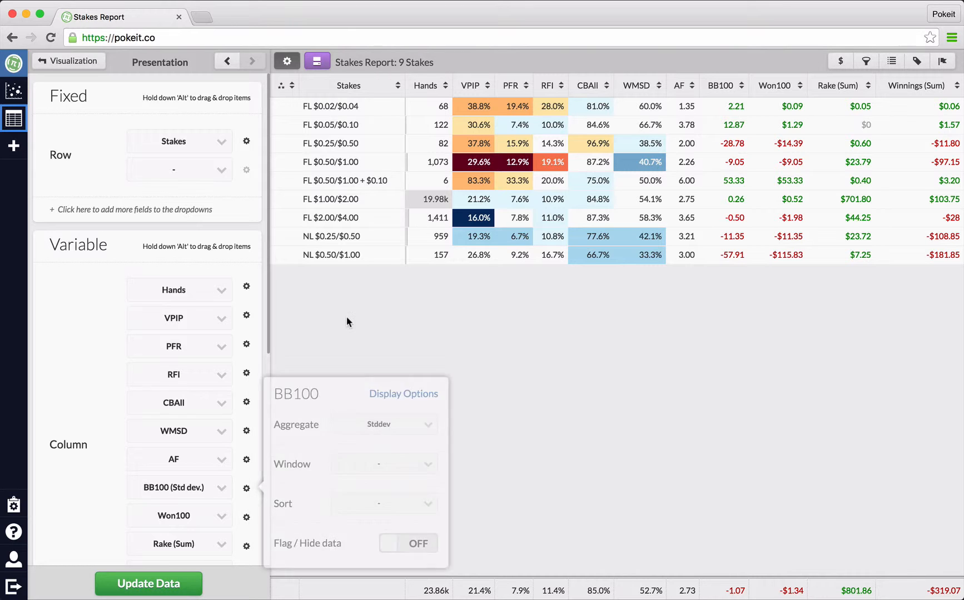
left_click(160, 585)
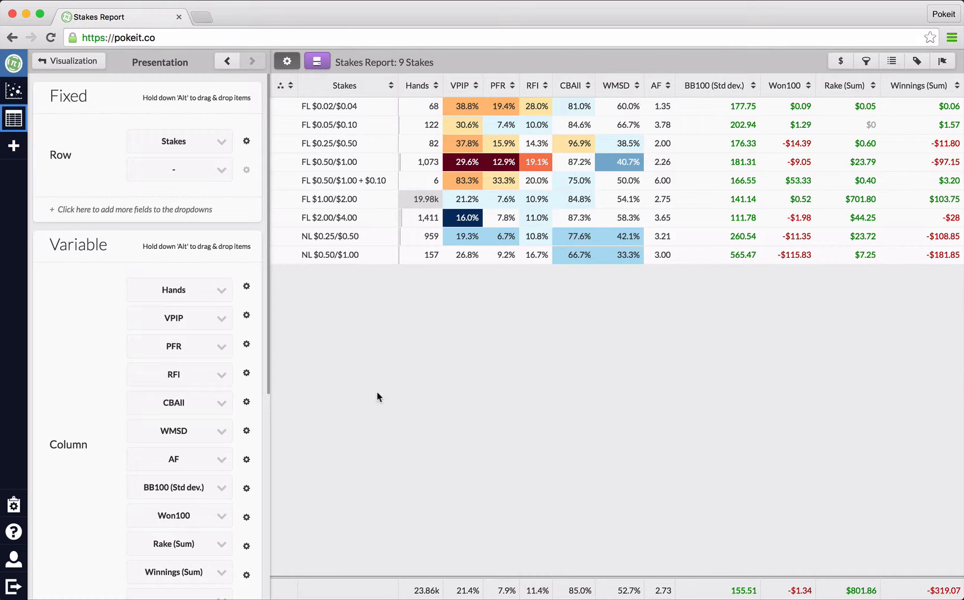
- Set the Winnings column's aggregate to Min and update the report data
scroll(251, 356, "down", 2)
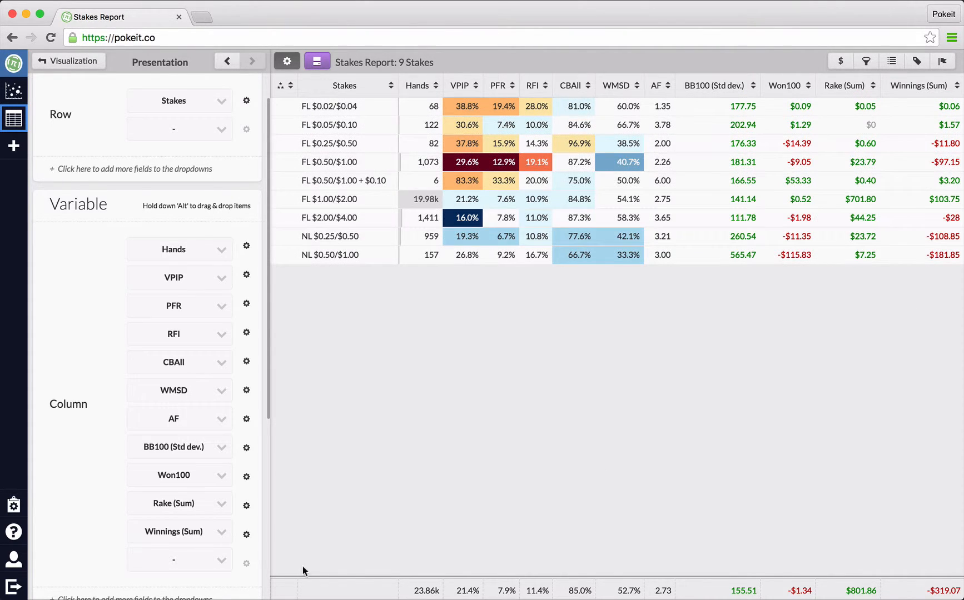
left_click(246, 534)
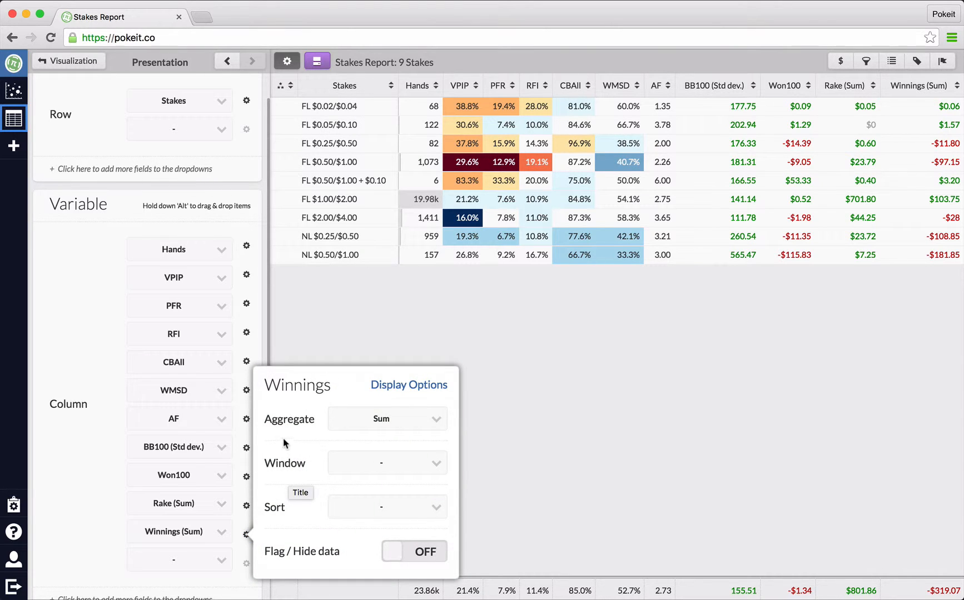
left_click(390, 419)
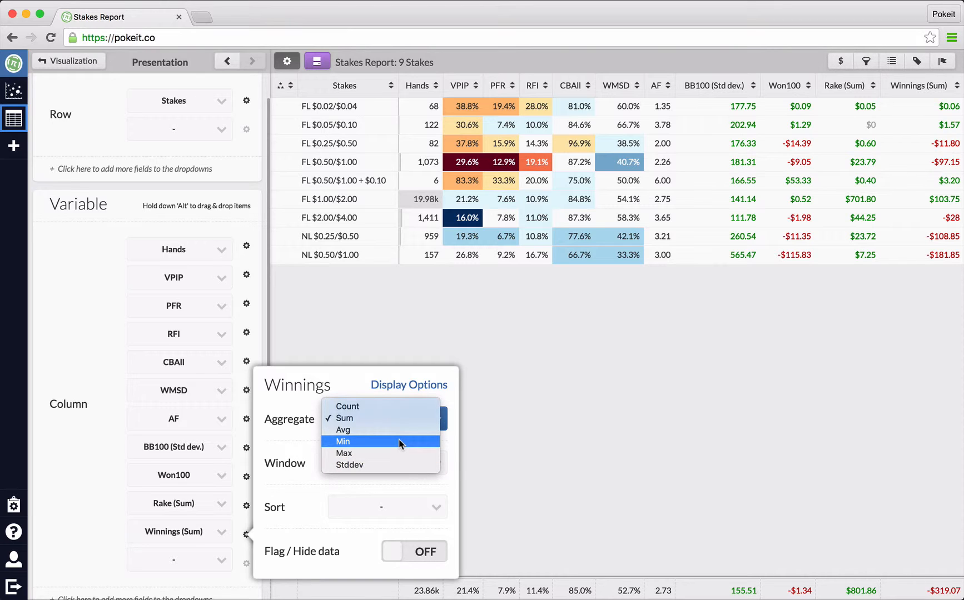
left_click(399, 442)
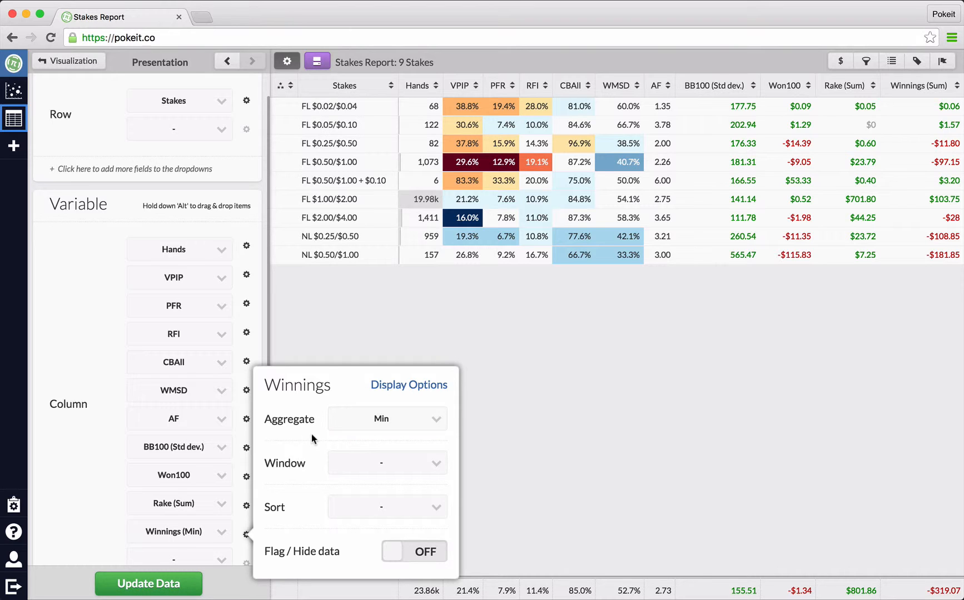
left_click(147, 585)
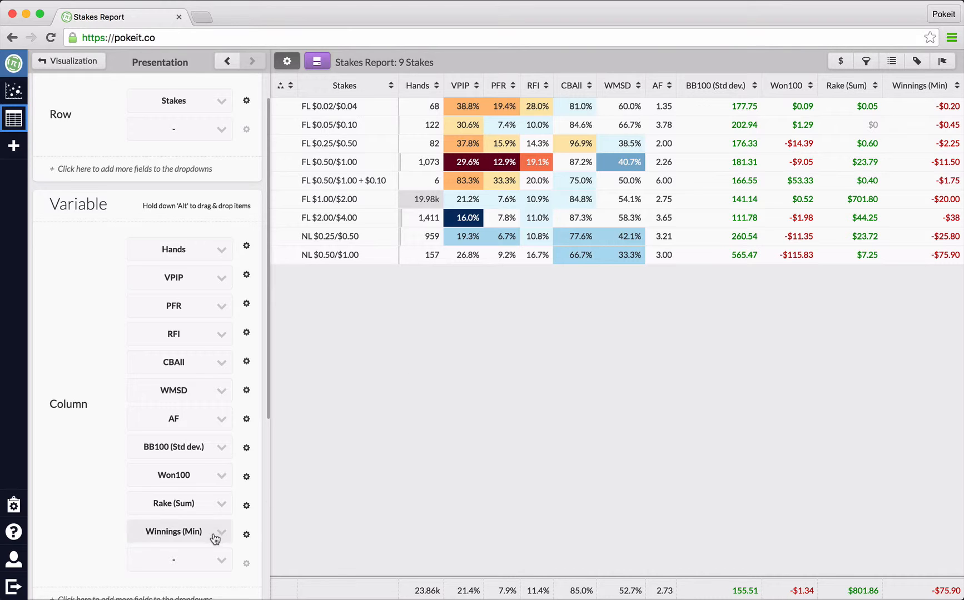
- Set the Winnings column's aggregate to Max and update the report data
left_click(246, 534)
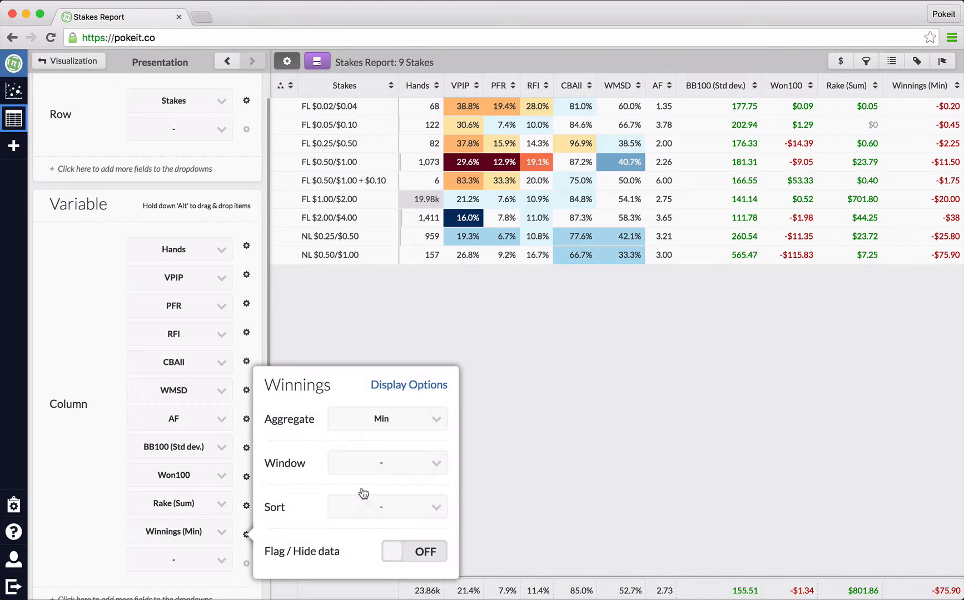
left_click(405, 420)
left_click(404, 430)
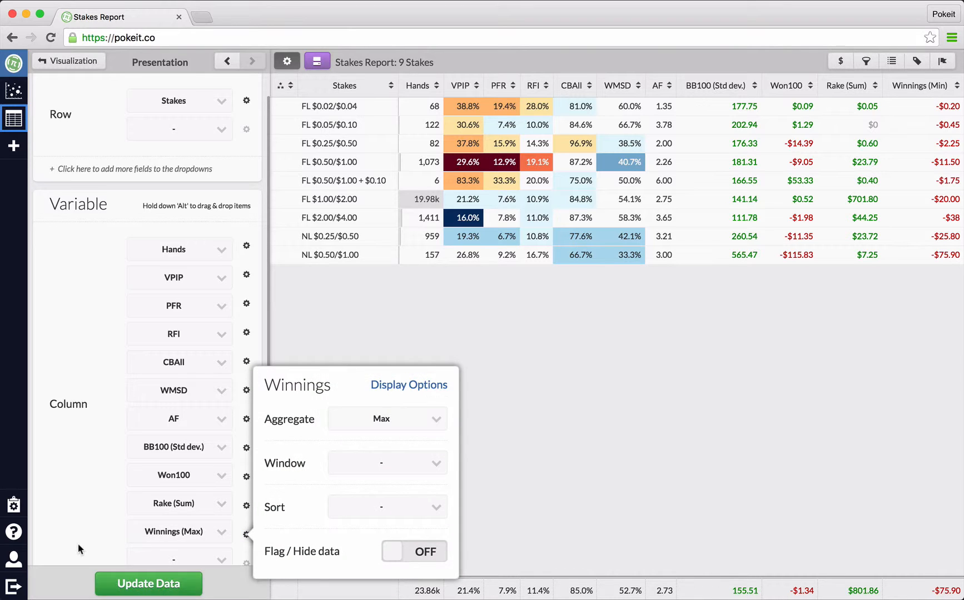
left_click(78, 544)
left_click(115, 587)
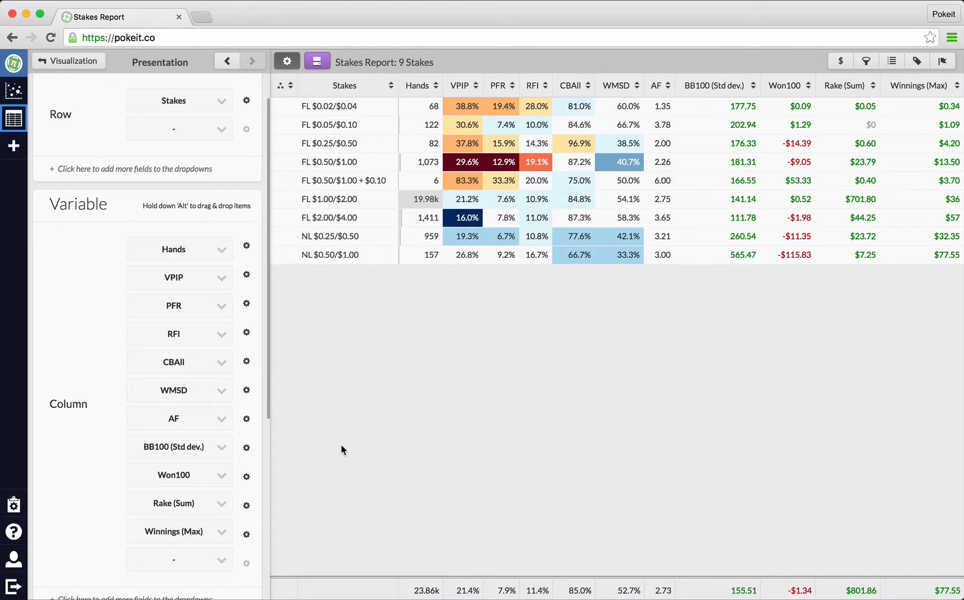
left_click(246, 535)
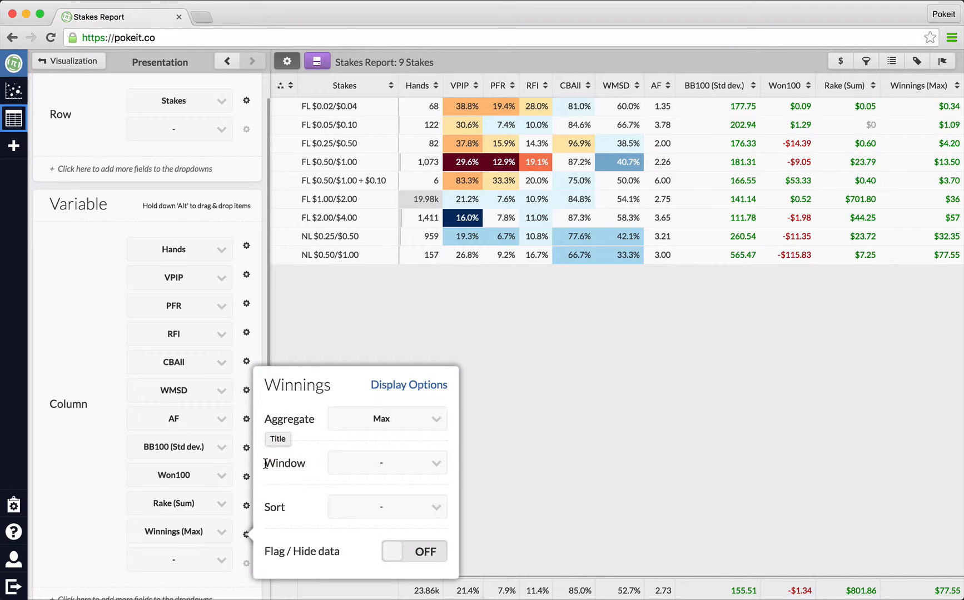
left_click(323, 290)
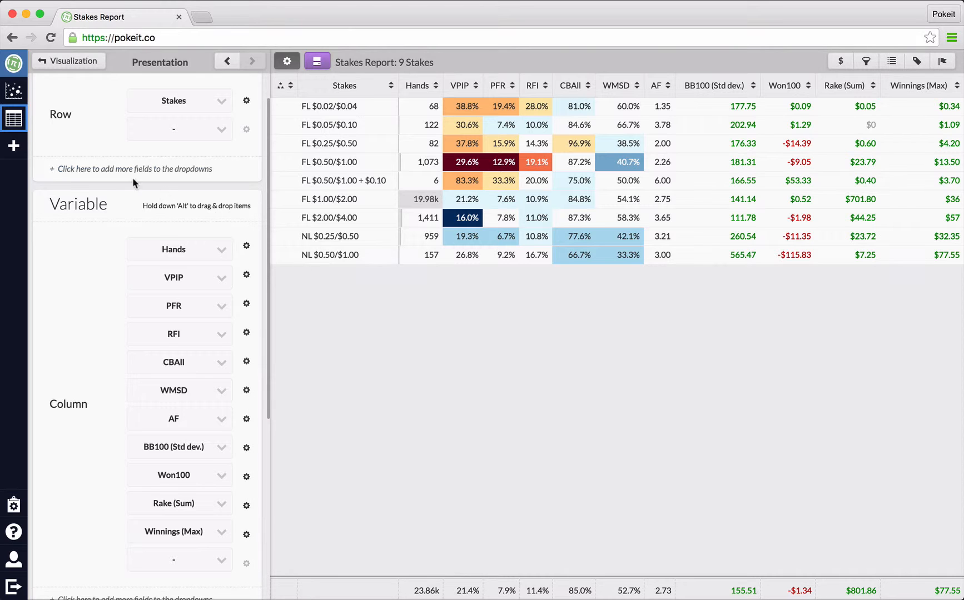
- Return to the Presentation settings of the Tourney BB100 vs. VPIP scatter plot and view the X-axis AF field's Window options
left_click(15, 95)
mouse_move(369, 341)
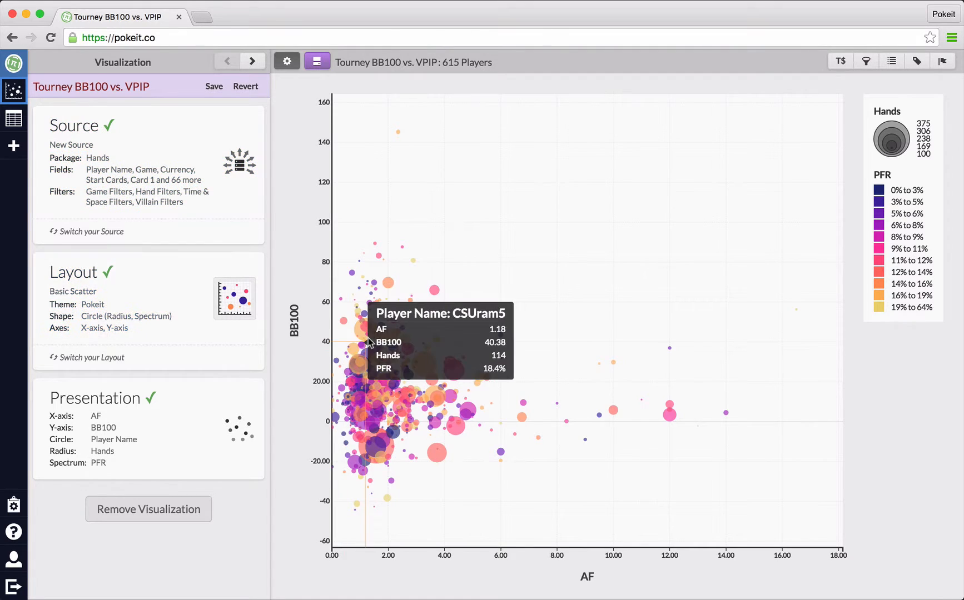
left_click(182, 402)
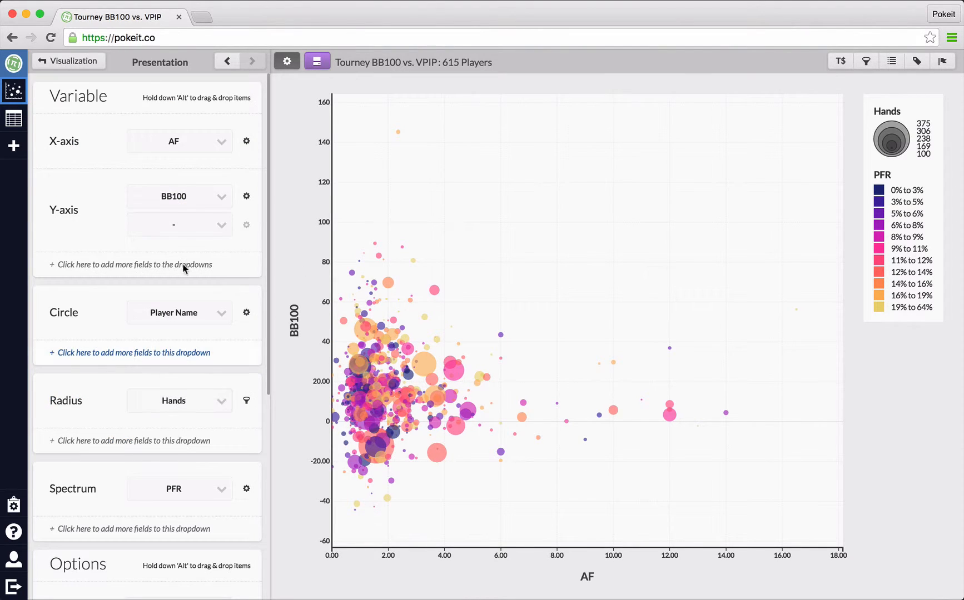
left_click(247, 142)
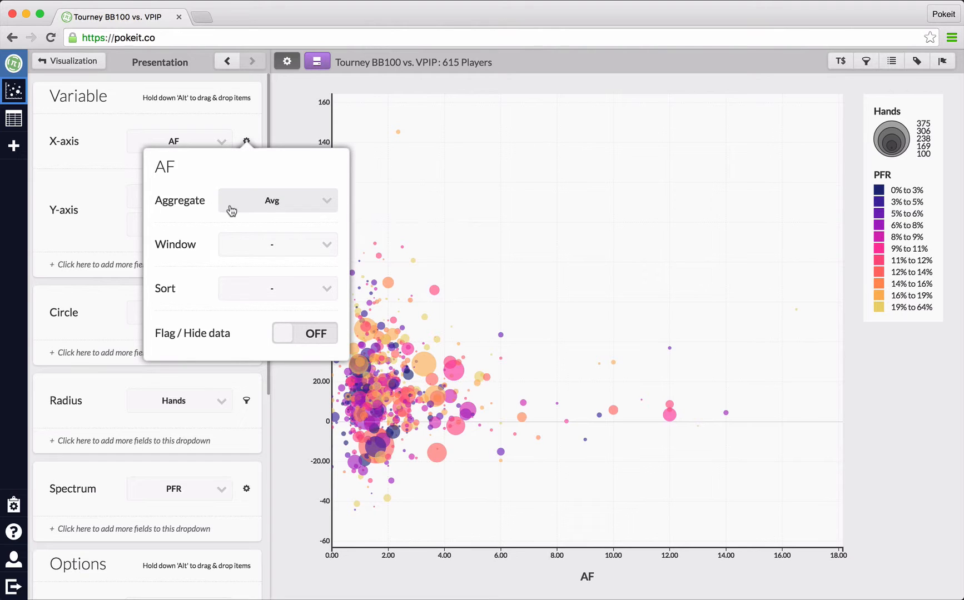
left_click(241, 245)
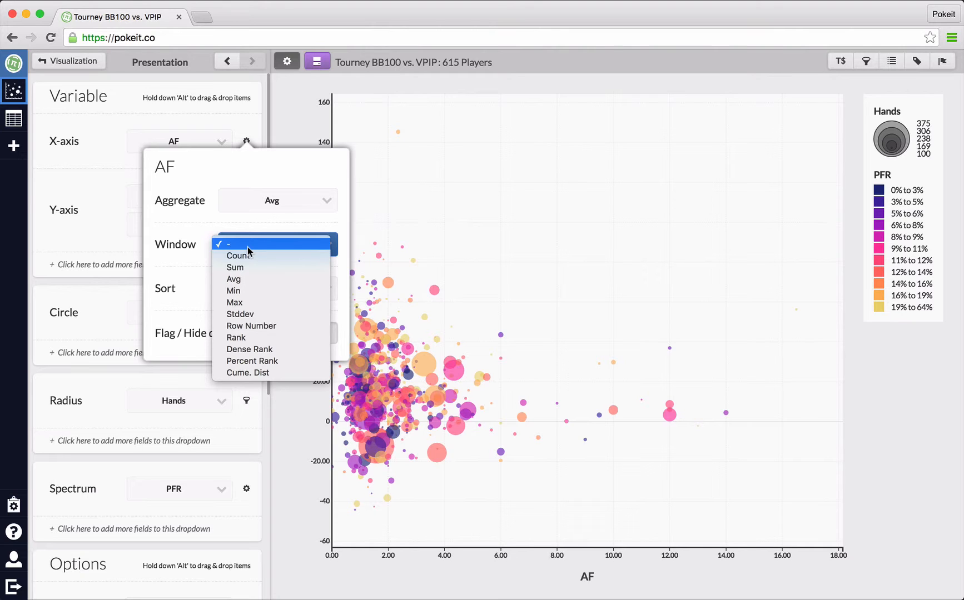
left_click(247, 247)
left_click(462, 252)
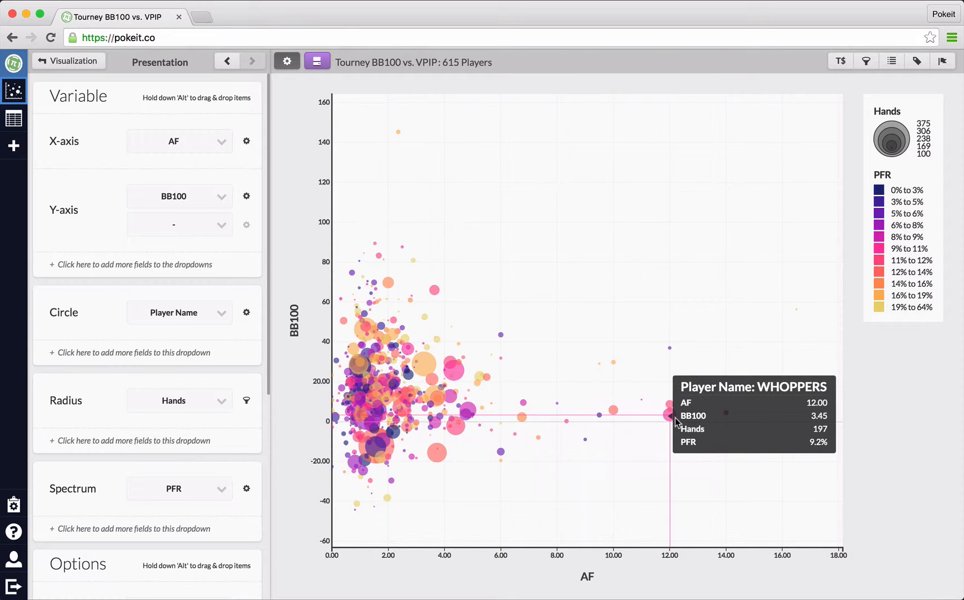
- Set the X-axis AF field's Window function to Rank and update the chart data
left_click(246, 141)
left_click(280, 252)
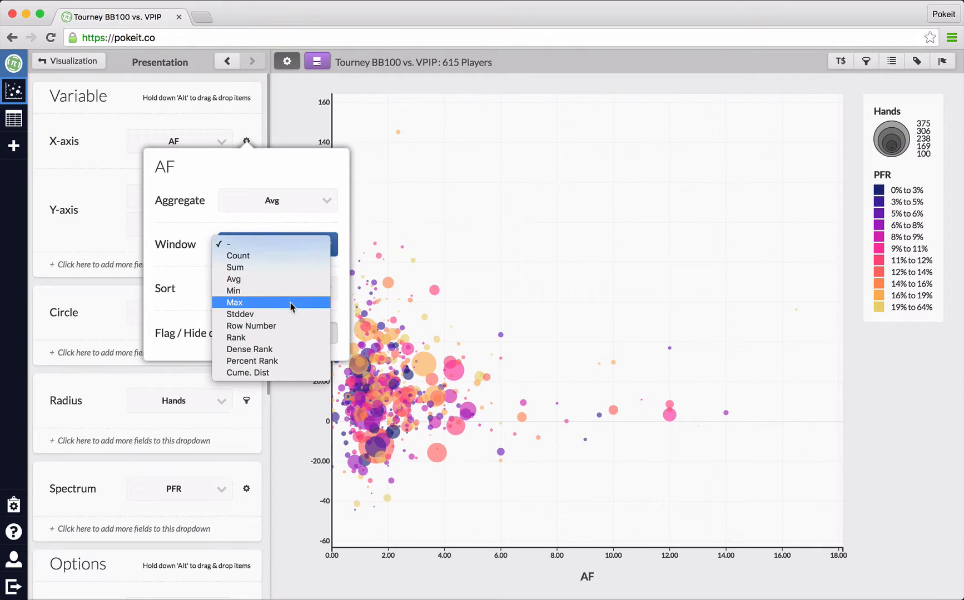
left_click(292, 339)
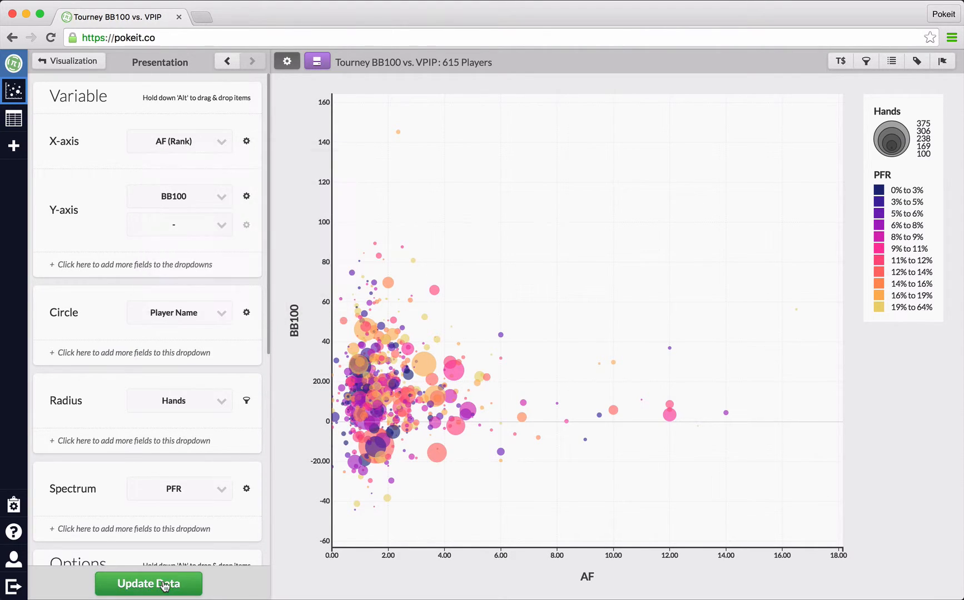
left_click(163, 584)
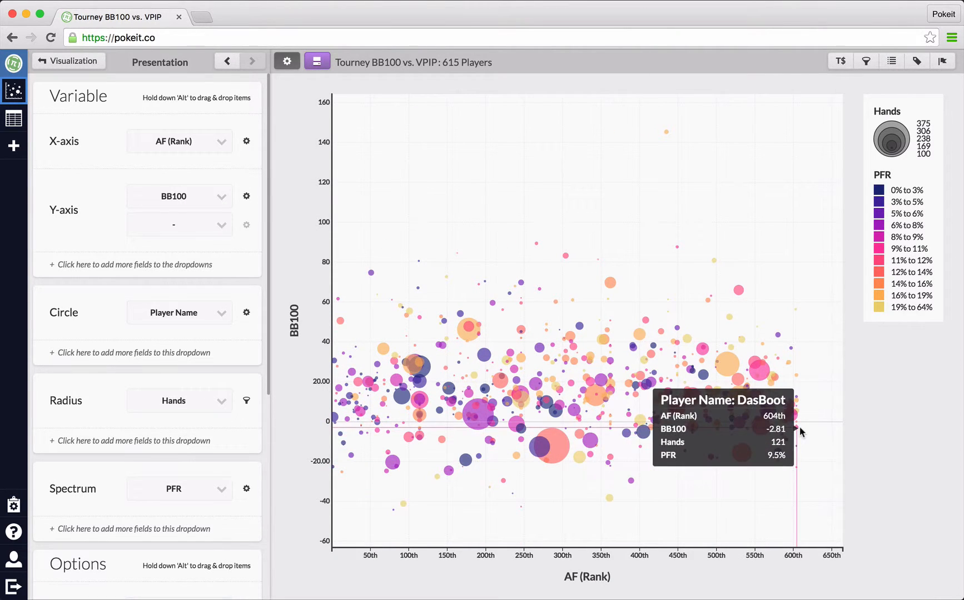
- Inspect individual player points in the high AF rank area up close, and restore the full scatter plot view
scroll(799, 428, "up", 3)
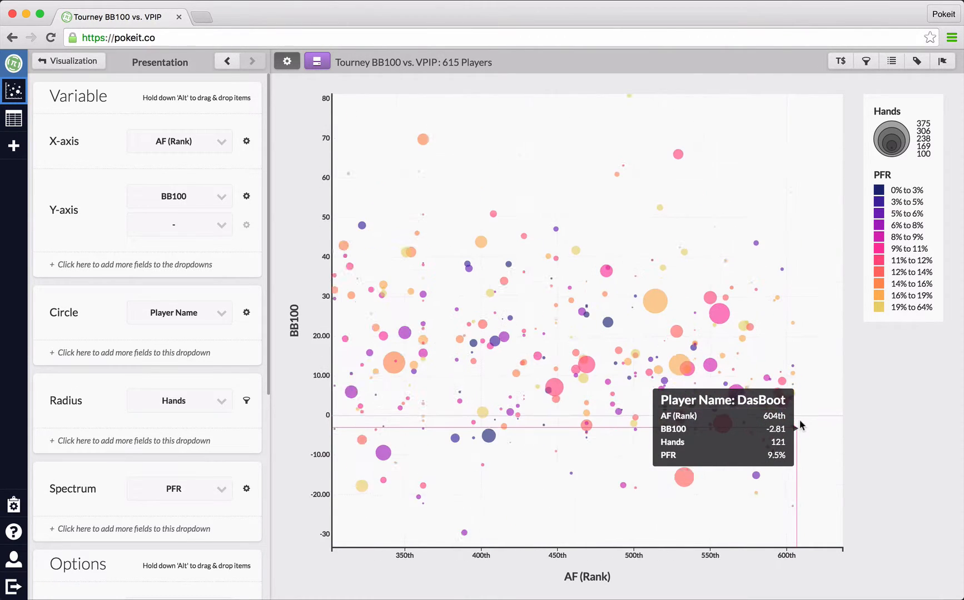
scroll(799, 420, "up", 3)
mouse_move(778, 408)
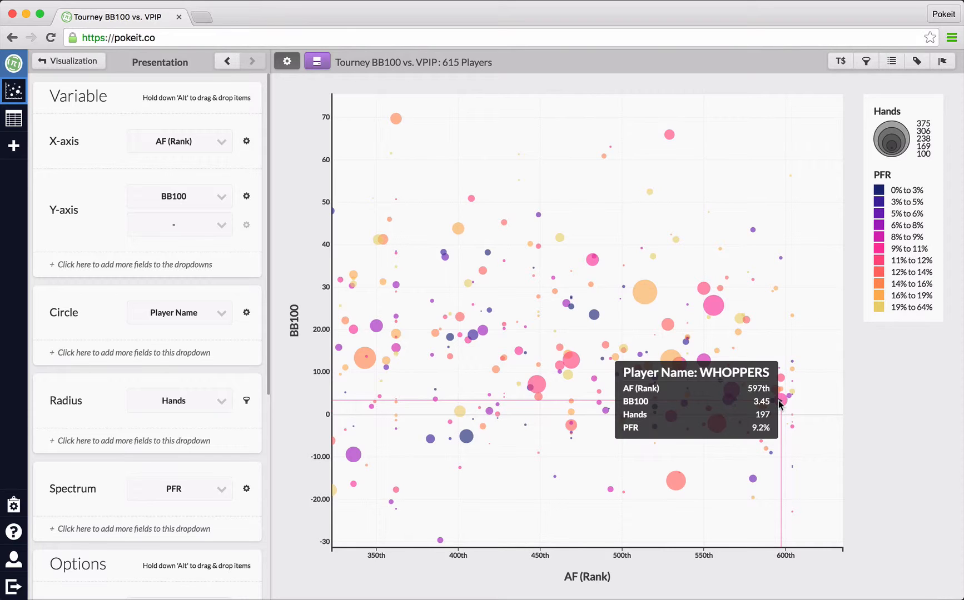
scroll(362, 174, "down", 5)
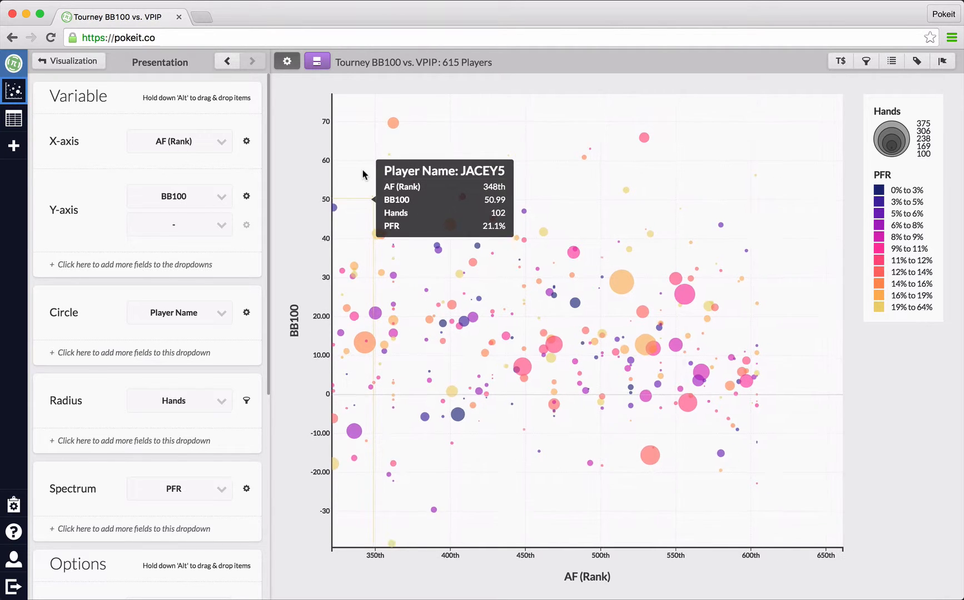
scroll(363, 174, "down", 5)
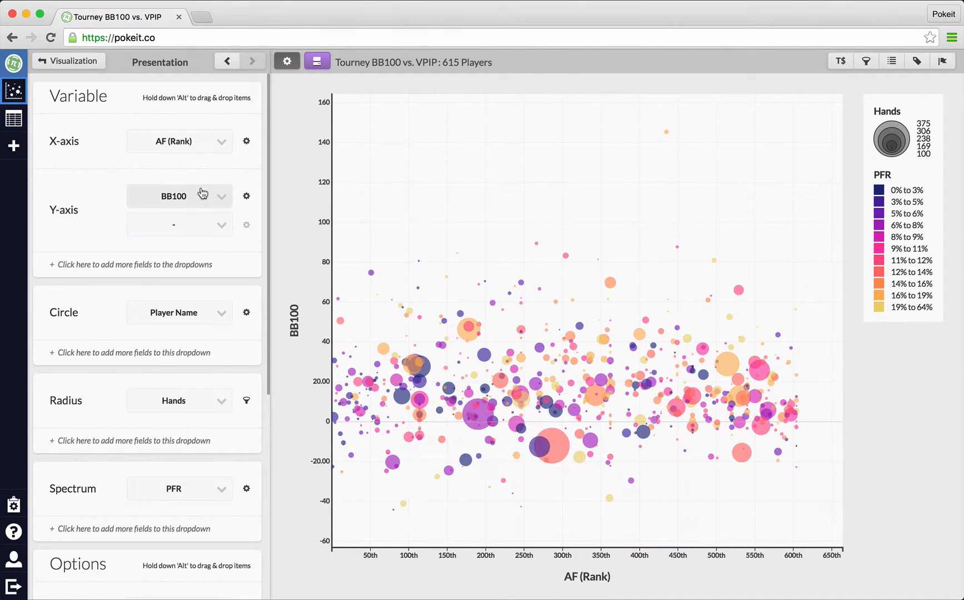
- Set the X-axis AF field's Window function to Stddev, keeping it cumulative, and update the chart data
left_click(246, 141)
left_click(297, 245)
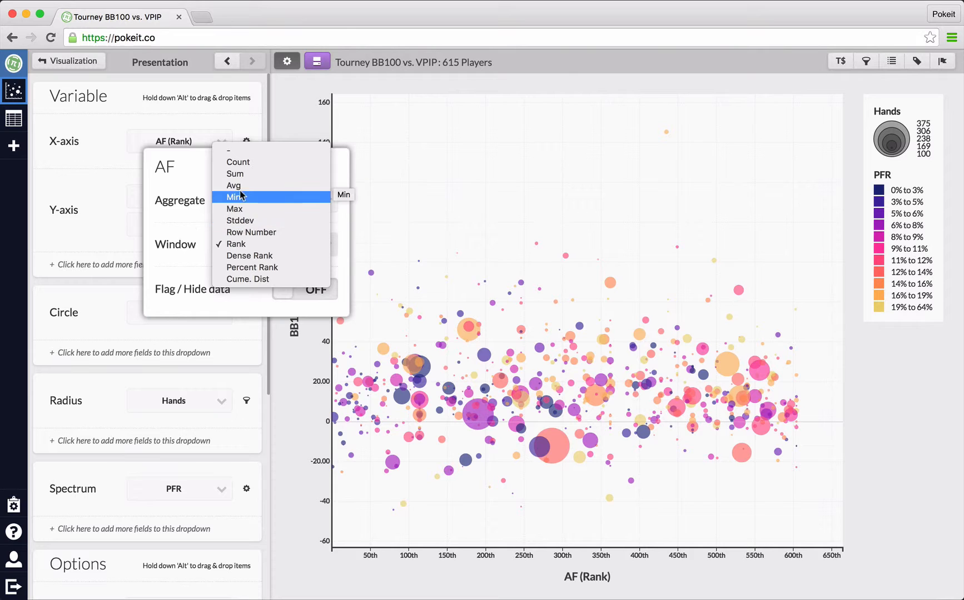
left_click(236, 221)
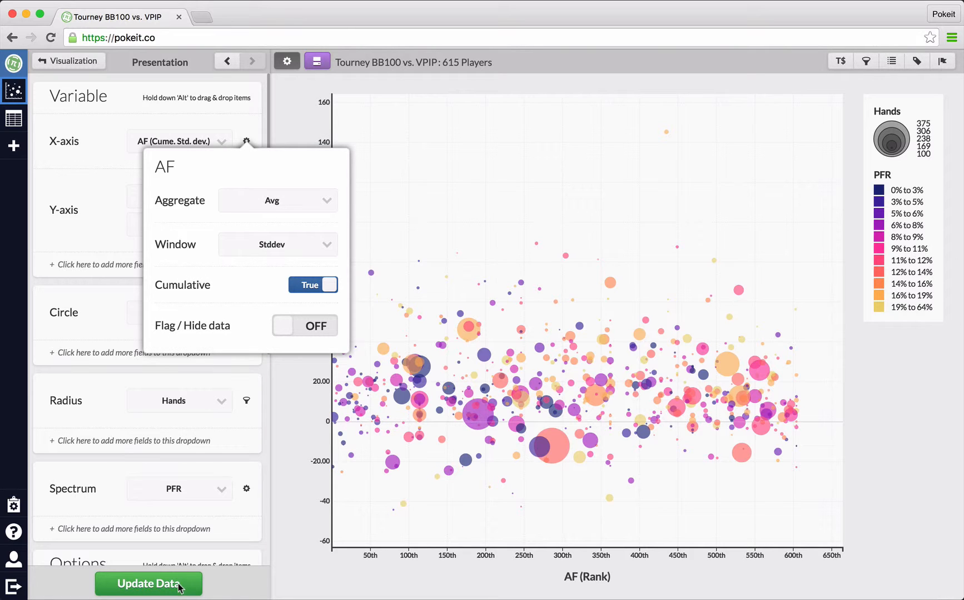
left_click(152, 584)
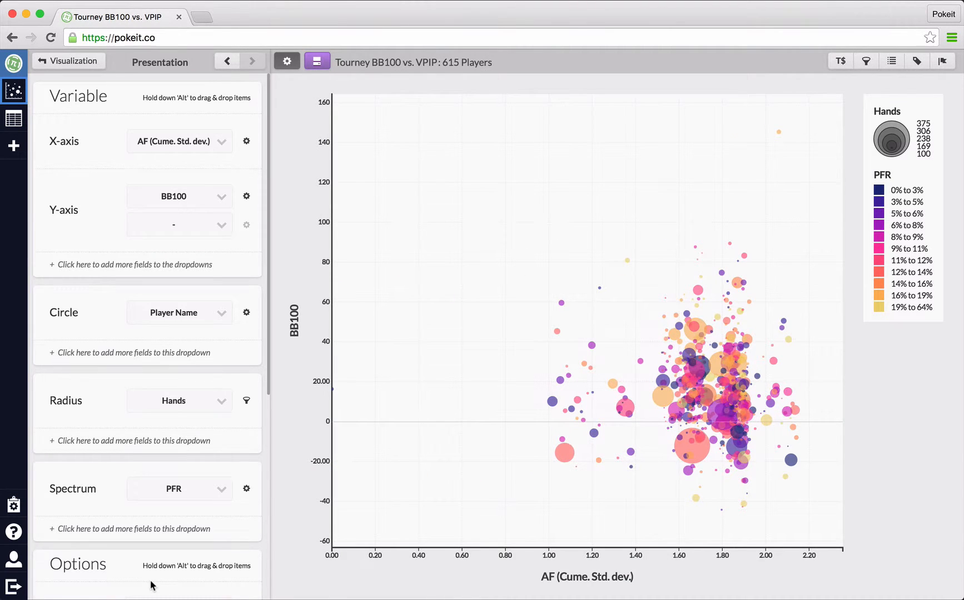
- Add a Hand Browser report and open its Presentation settings
left_click(13, 147)
left_click(129, 264)
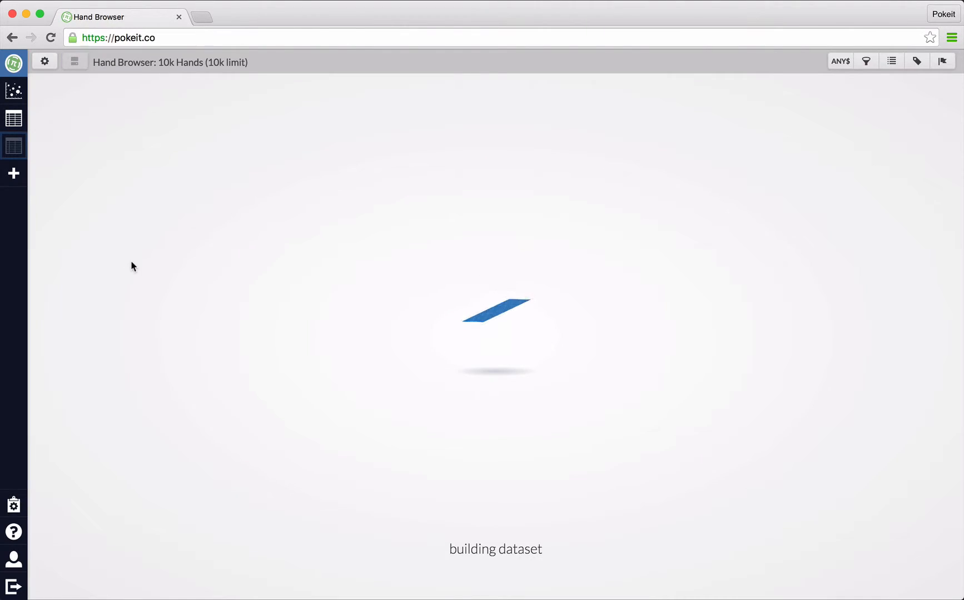
left_click(45, 64)
left_click(193, 400)
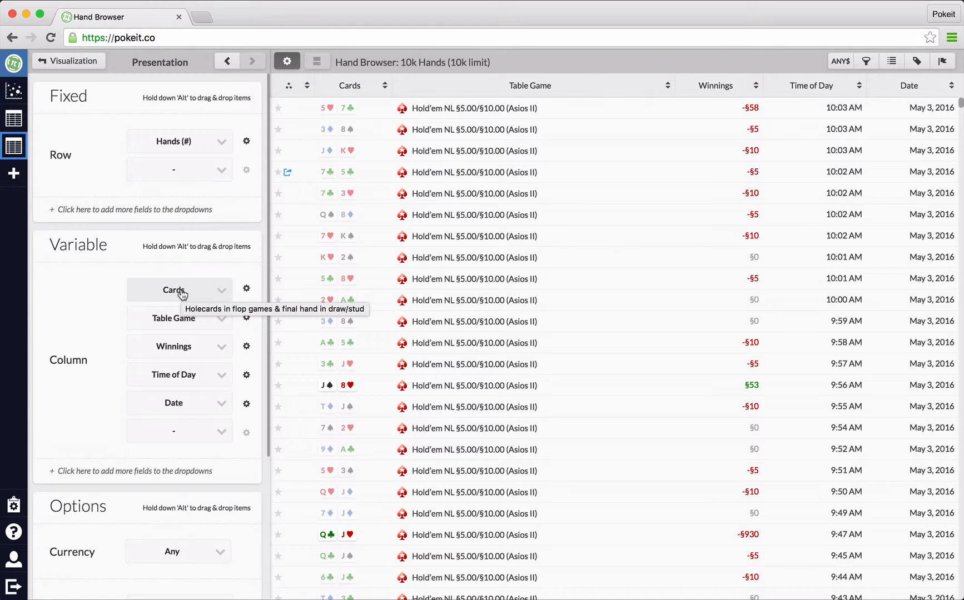
- Set the Winnings column's Sort option to Descending and update the Hand Browser data
scroll(104, 207, "down", 2)
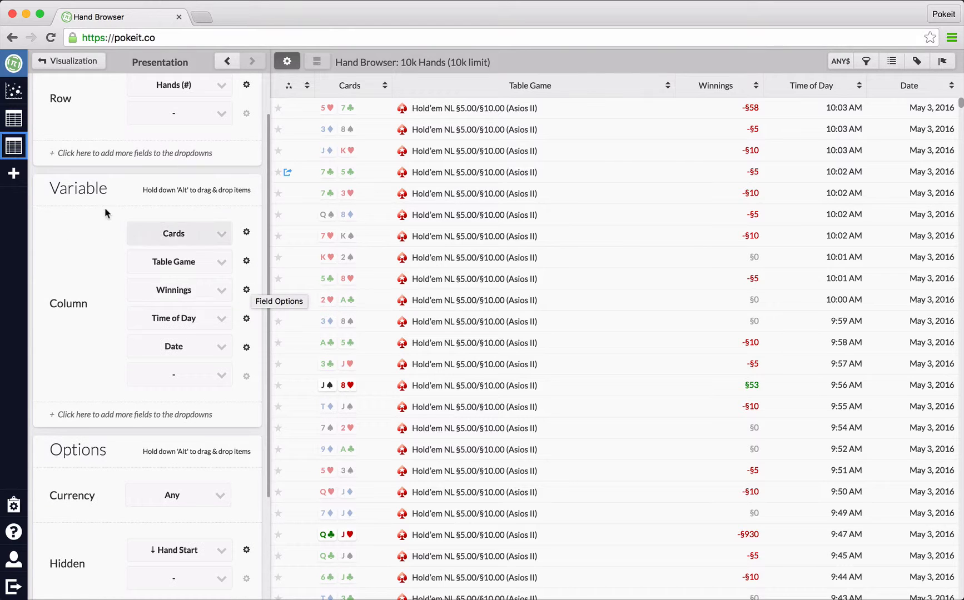
left_click(247, 288)
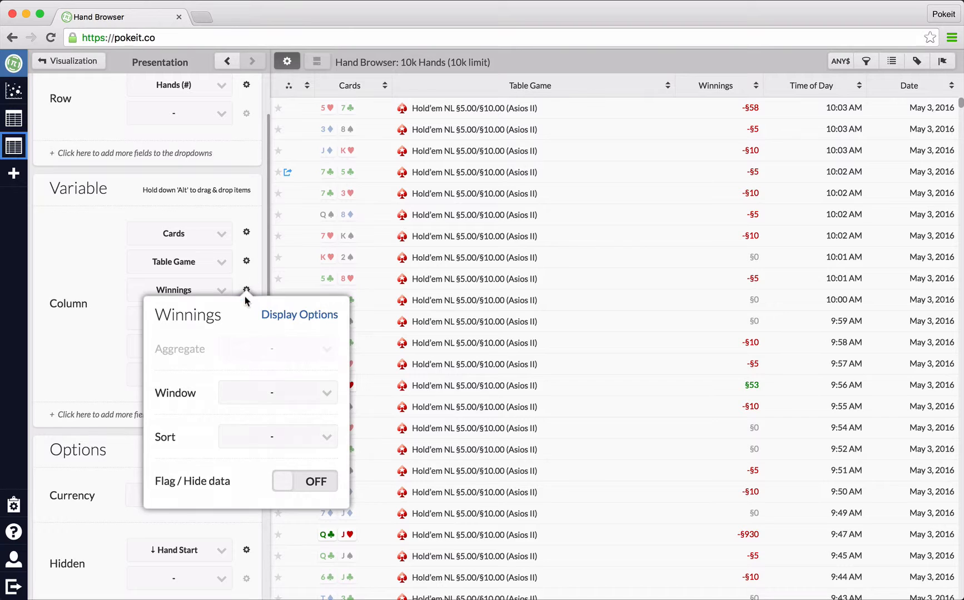
left_click(278, 437)
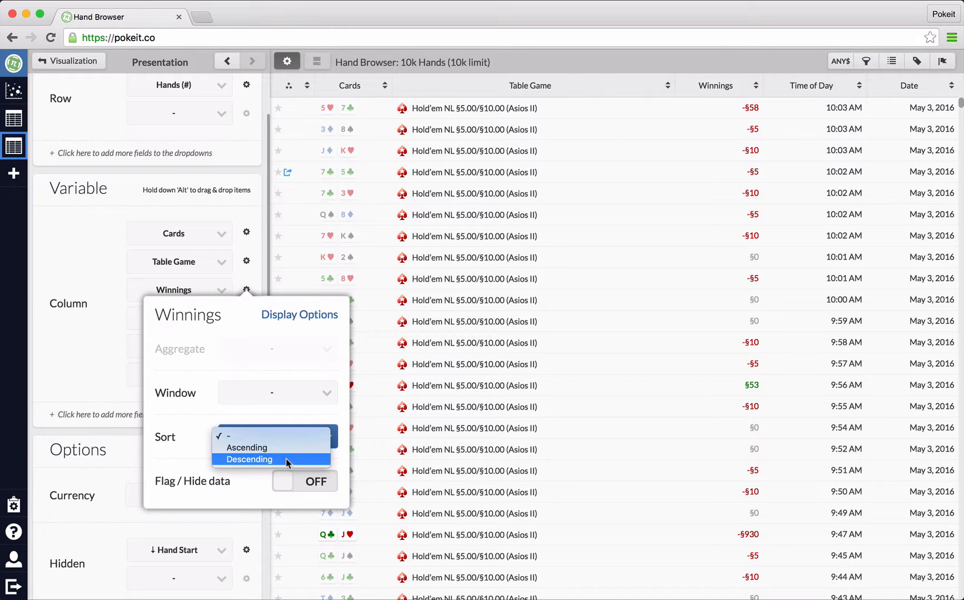
left_click(287, 458)
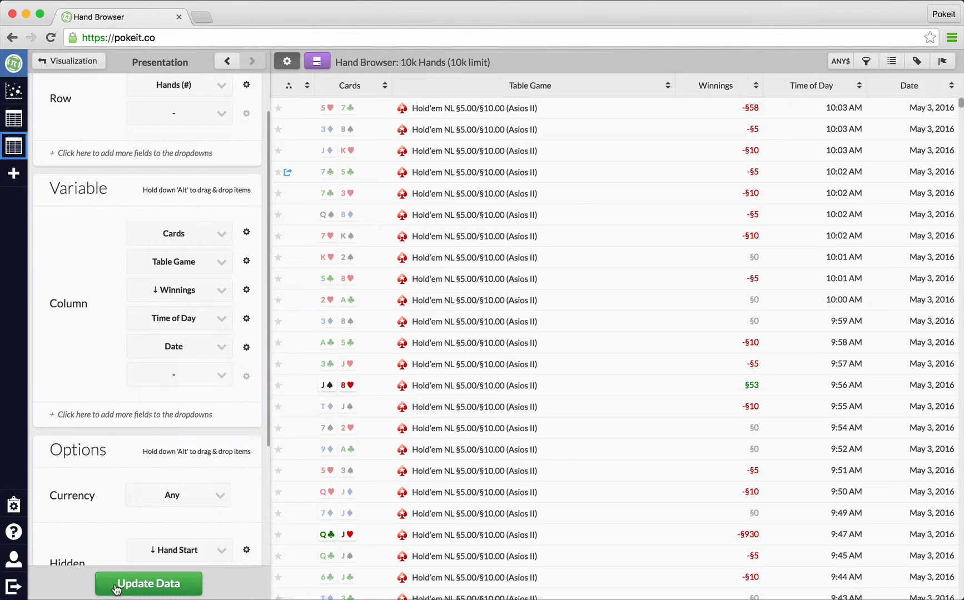
left_click(115, 585)
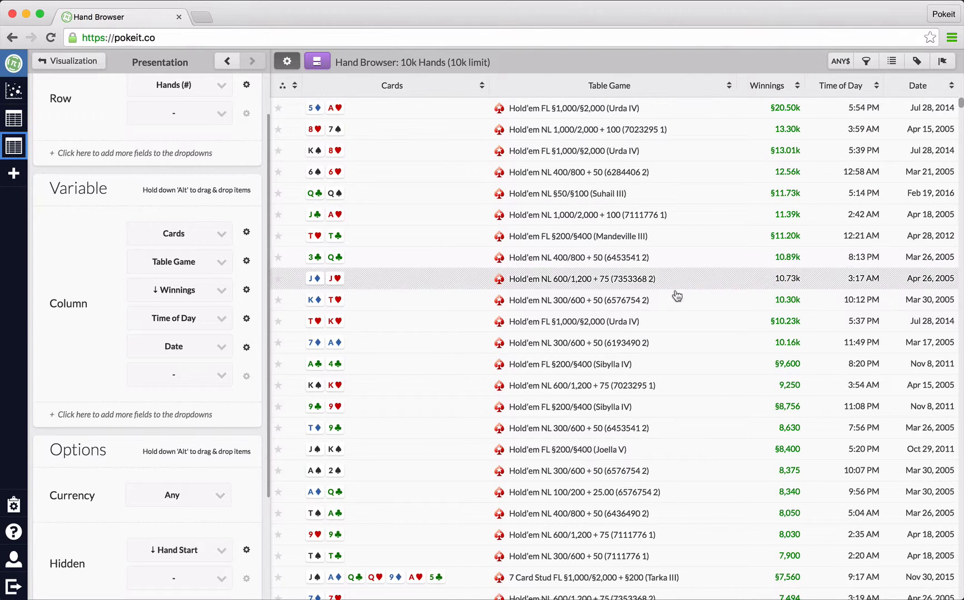
- Review the Winnings column's field options, clear its Sort setting, and update the report data
left_click(246, 292)
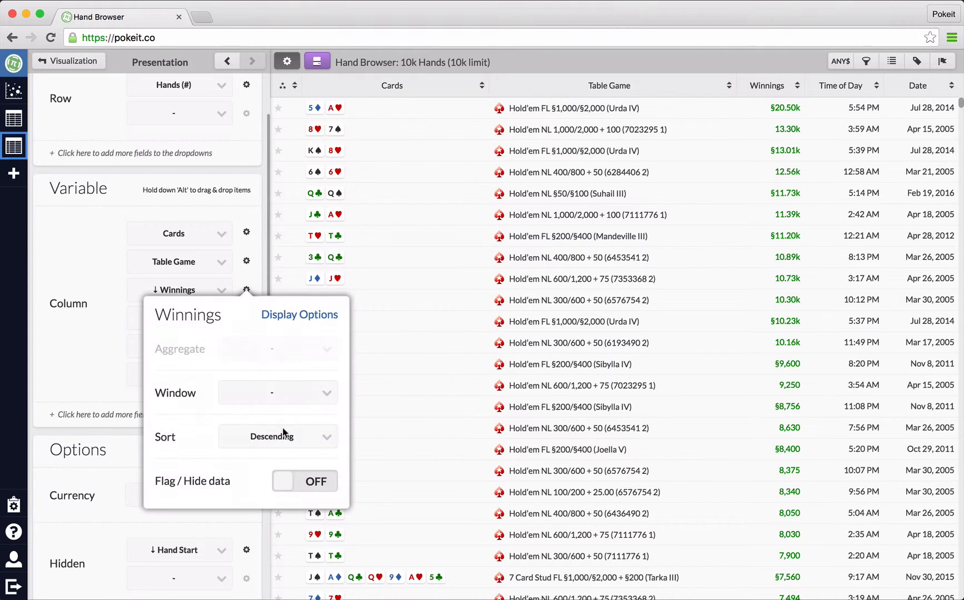
left_click(725, 56)
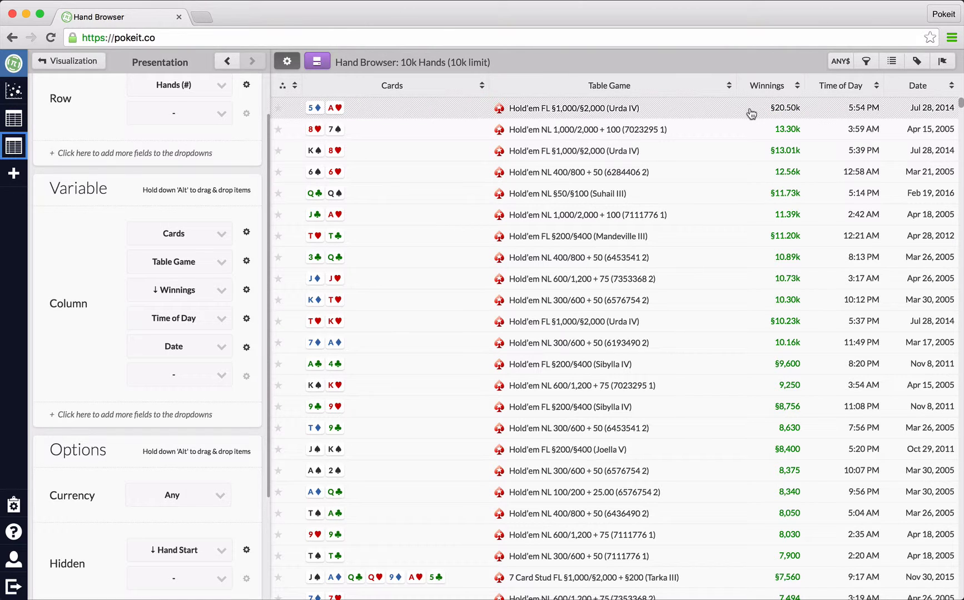
left_click(246, 291)
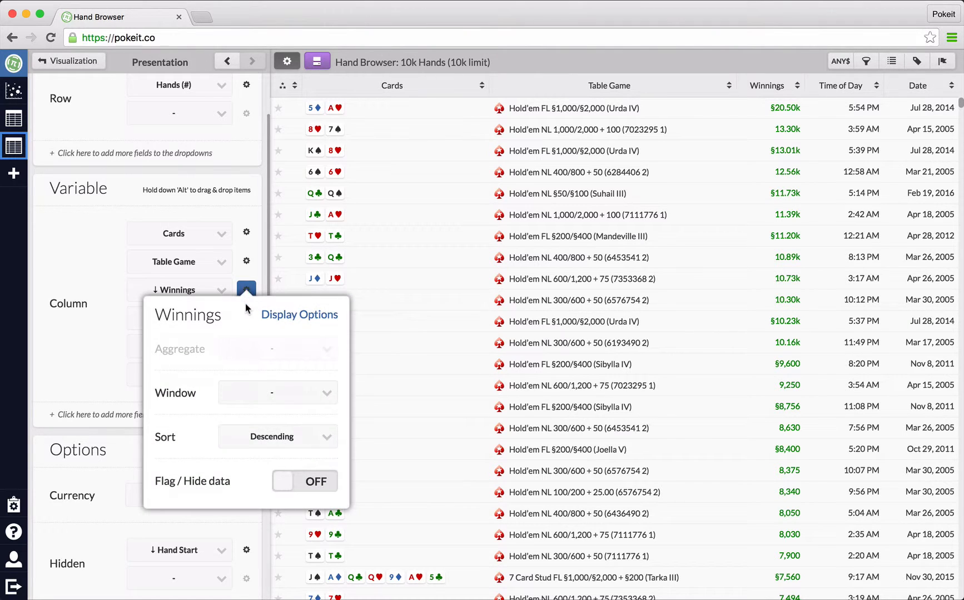
left_click(278, 435)
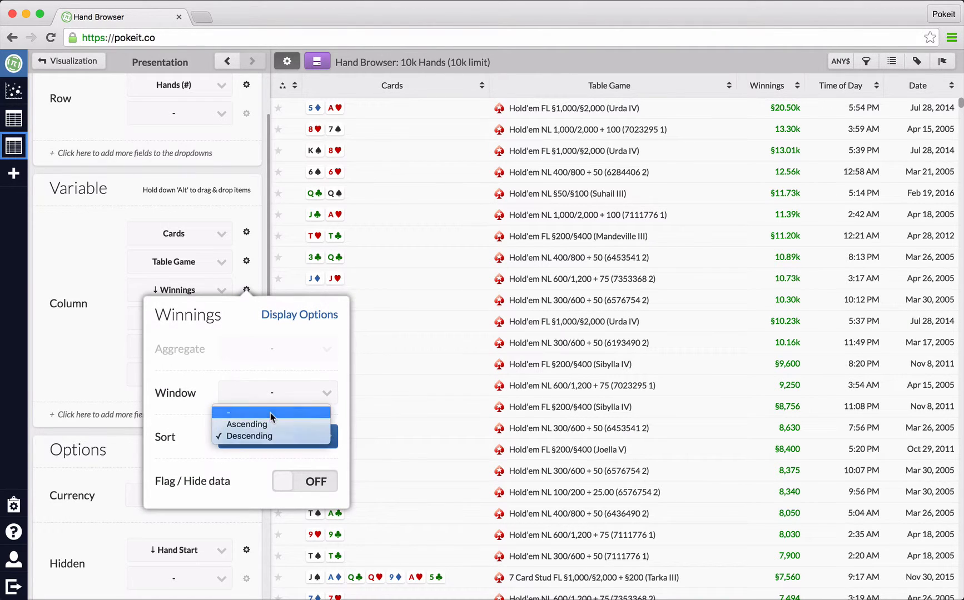
left_click(271, 413)
left_click(128, 581)
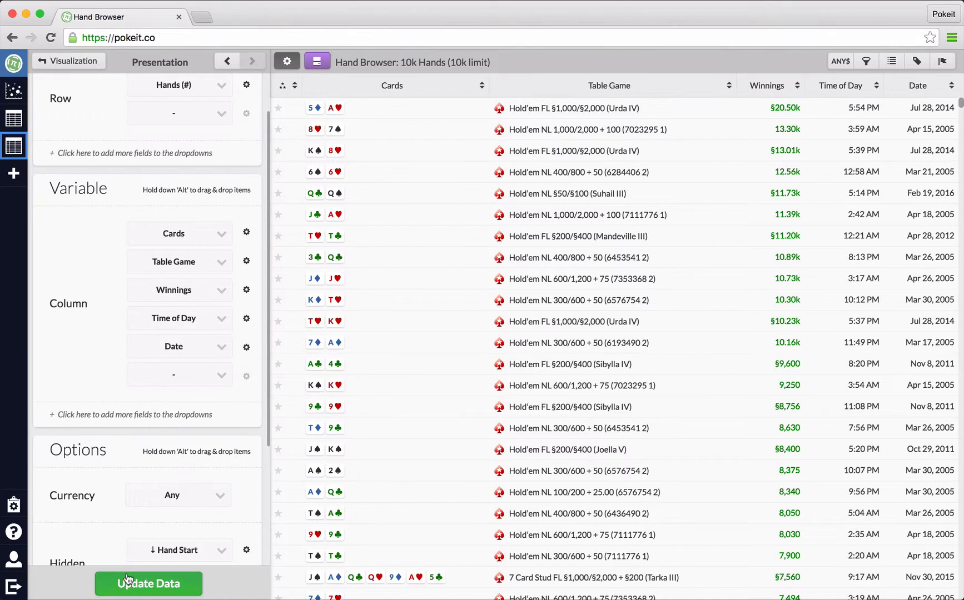
left_click(128, 581)
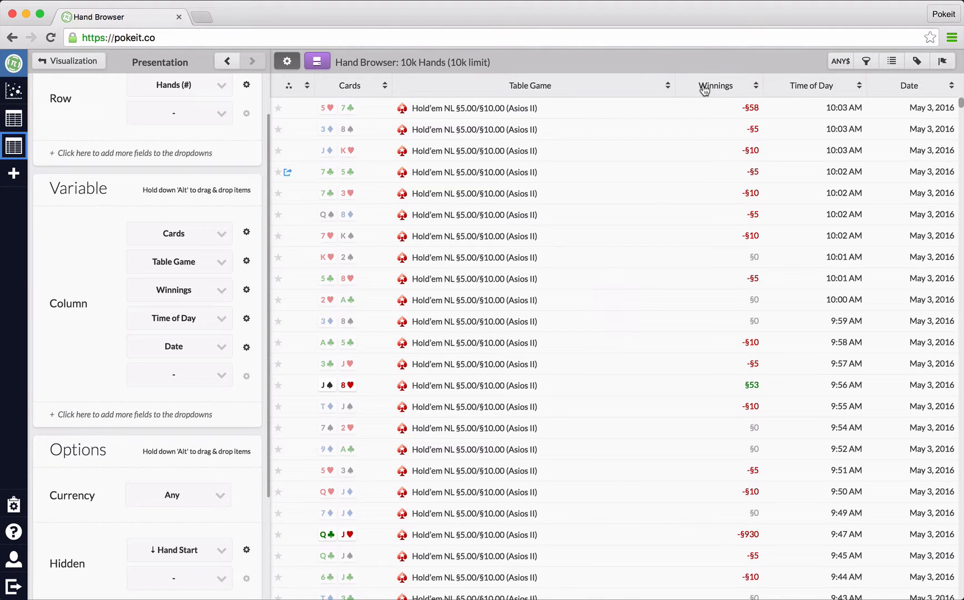
- Sort the already loaded hands in the results table by Winnings, highest first, and review the top rows and the Limit option
left_click(704, 87)
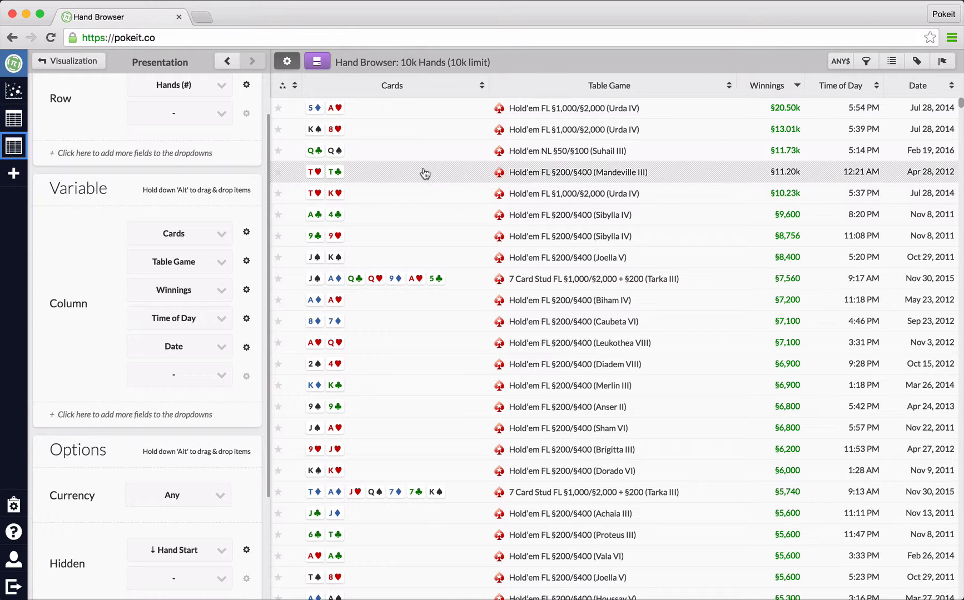
scroll(179, 312, "down", 5)
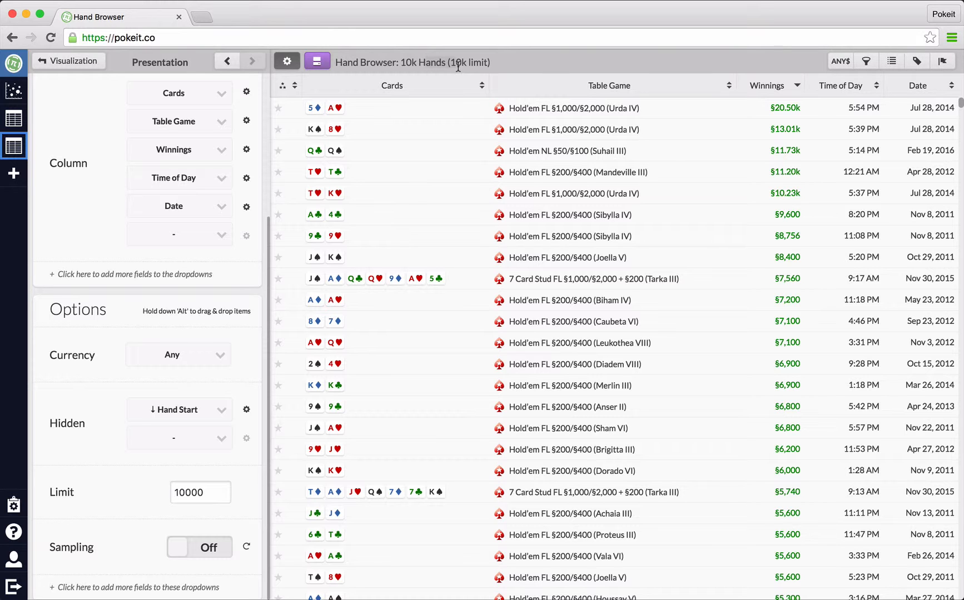
scroll(561, 157, "down", 4)
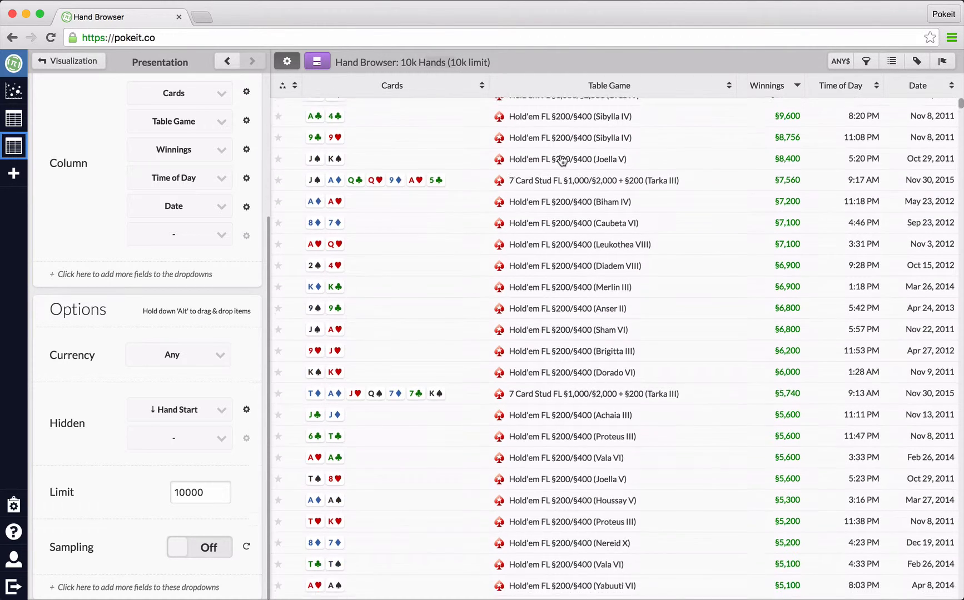
scroll(562, 160, "up", 5)
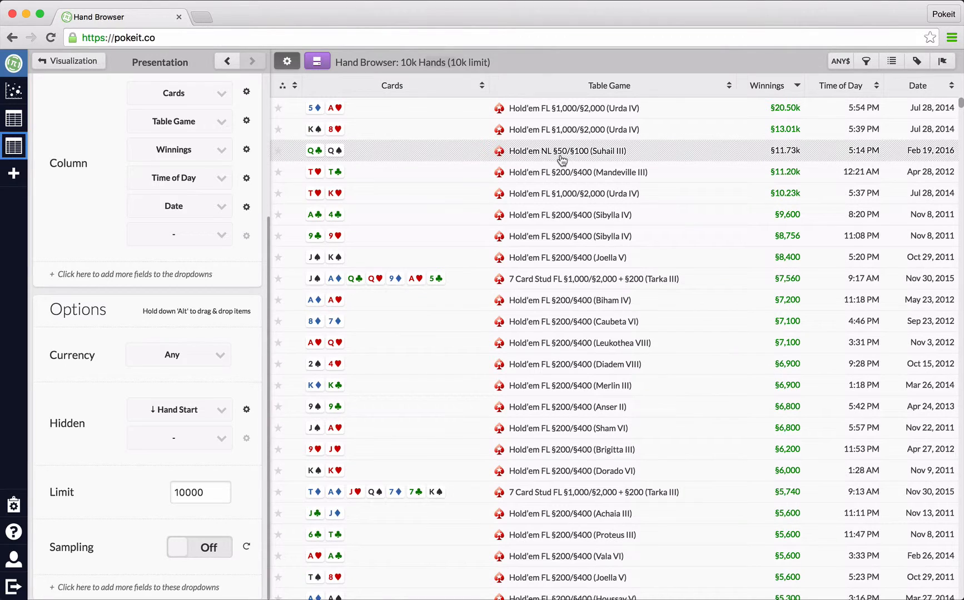
double_click(224, 498)
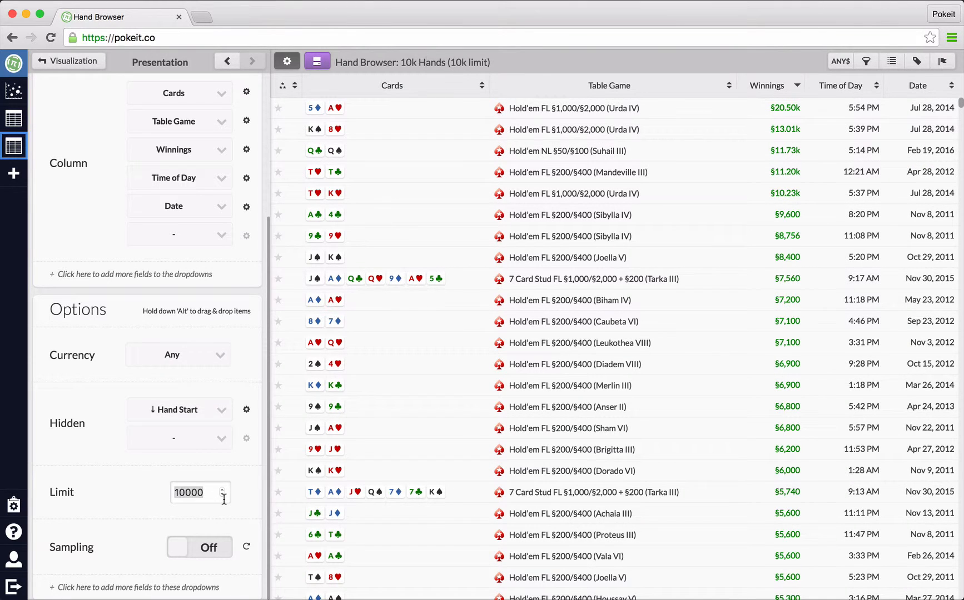
left_click(207, 490)
left_click(401, 69)
left_click(530, 156)
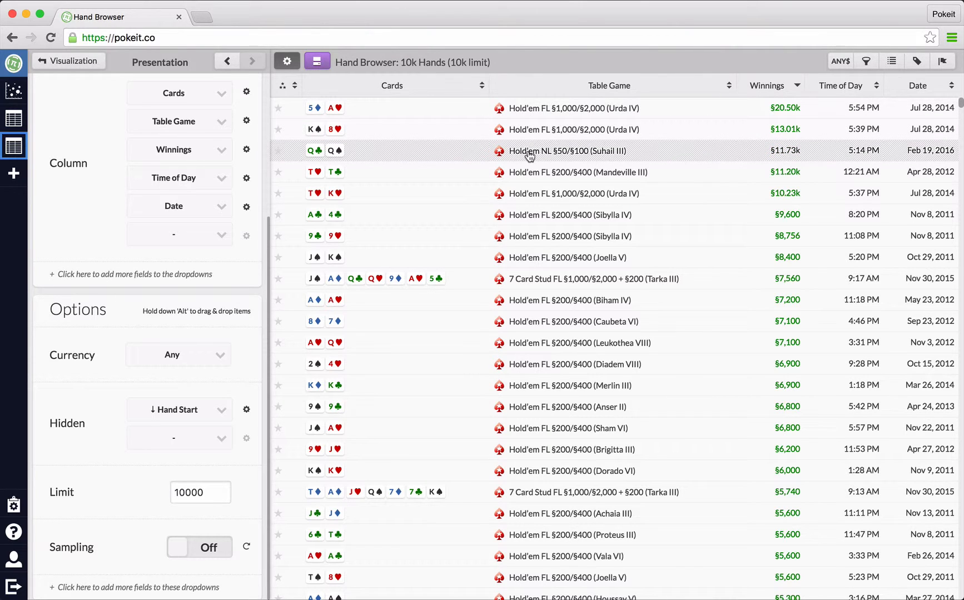
- Reapply a Descending sort in the Winnings column's field options and rebuild the hand dataset
scroll(222, 514, "up", 3)
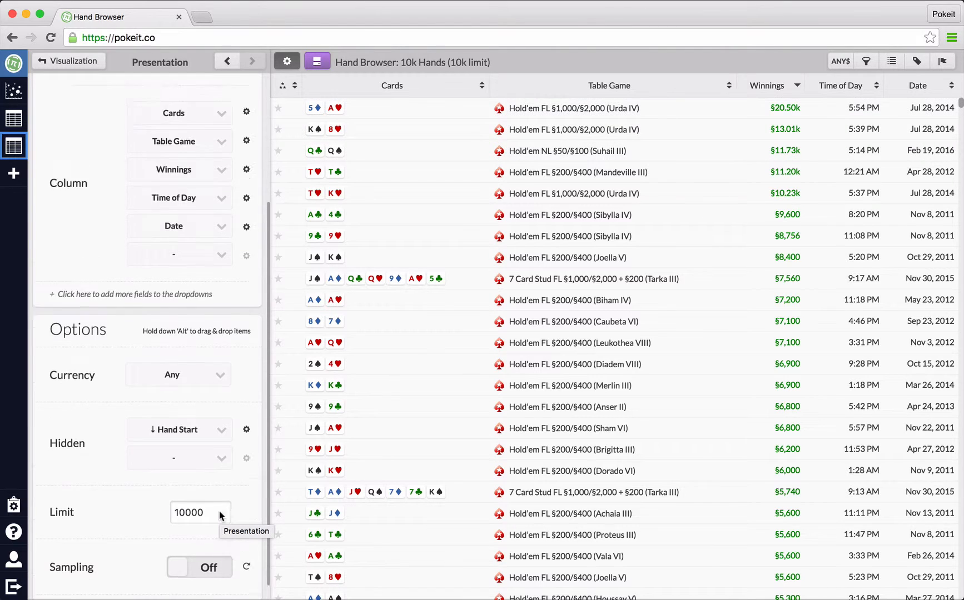
left_click(246, 254)
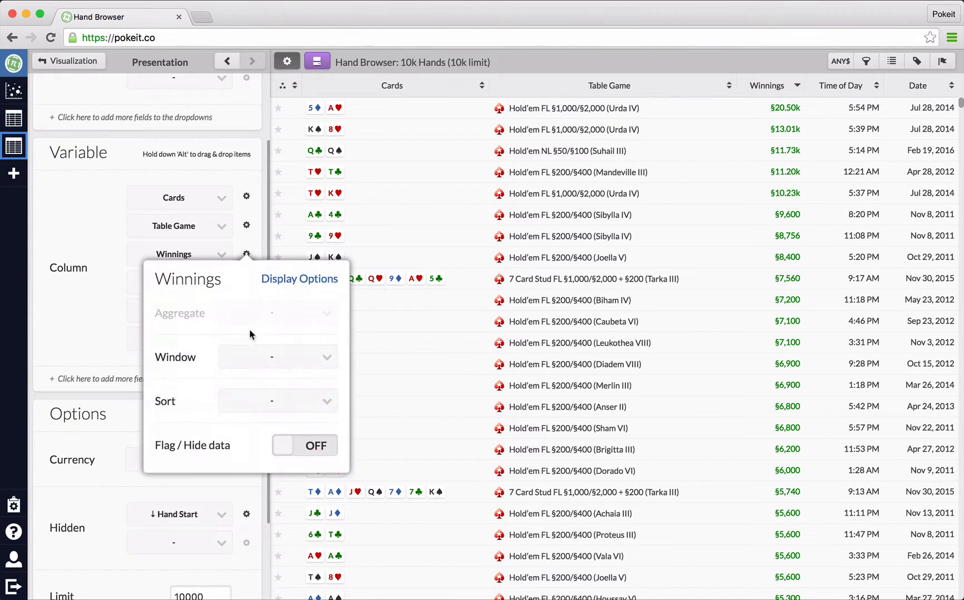
left_click(276, 396)
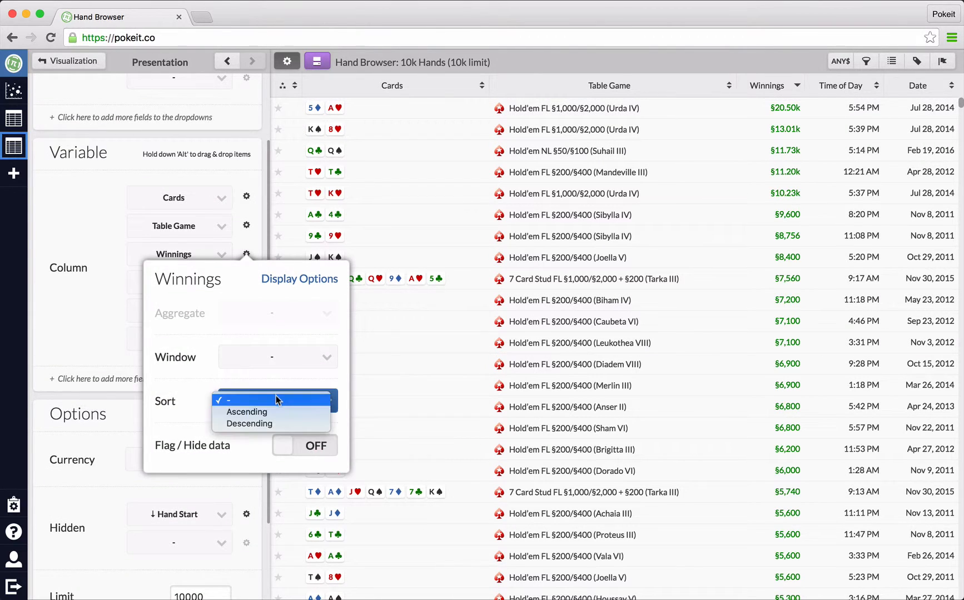
left_click(239, 420)
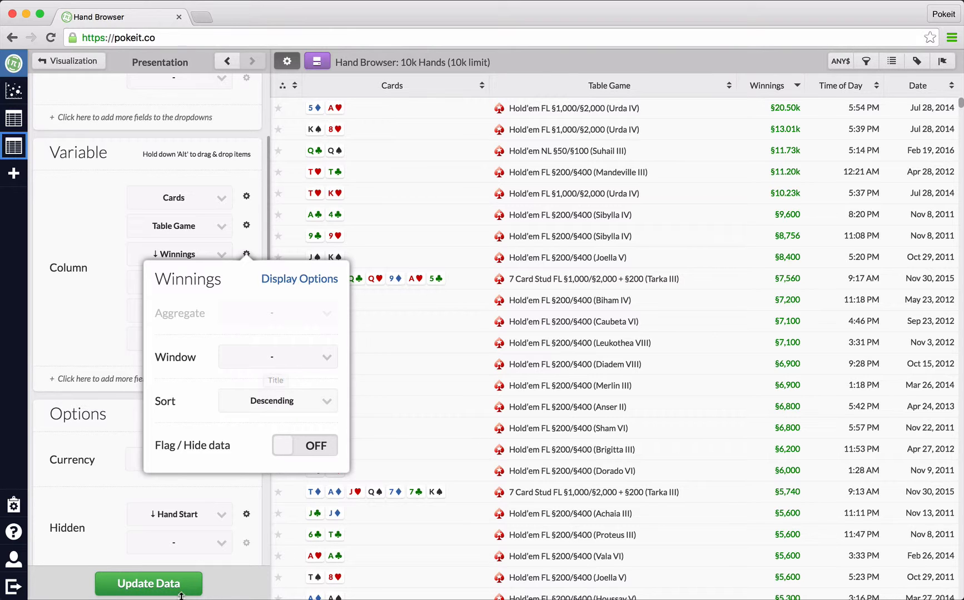
left_click(219, 583)
left_click(177, 589)
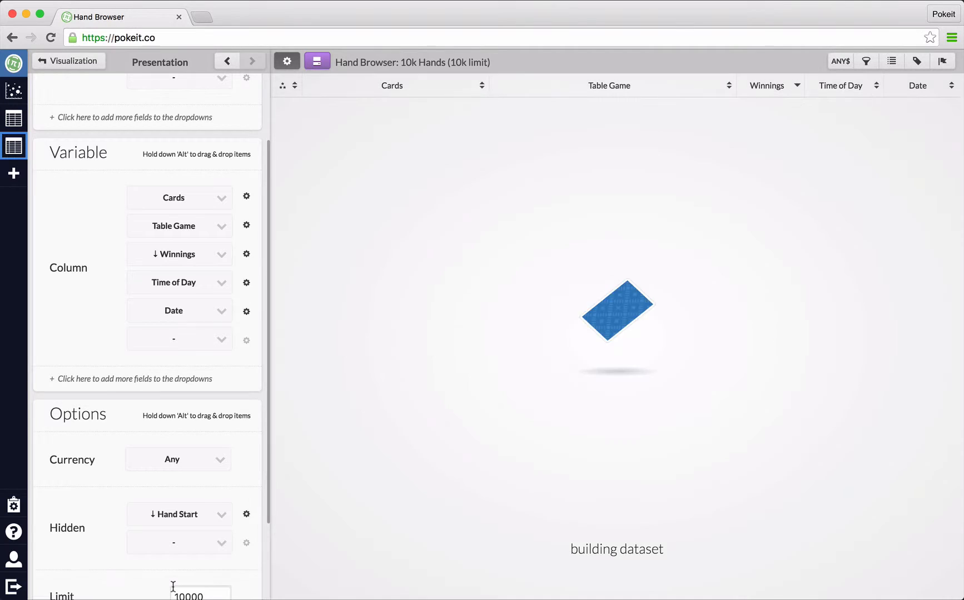
- Examine the Winnings field's sort options and the Limit setting, and return to the Tourney BB100 vs. VPIP scatter plot
scroll(222, 437, "down", 3)
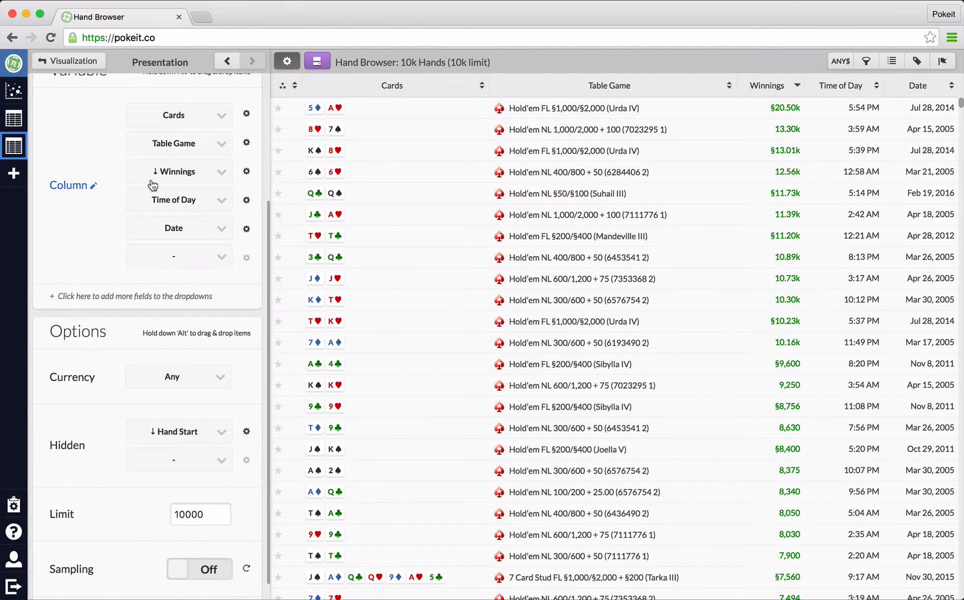
left_click(244, 174)
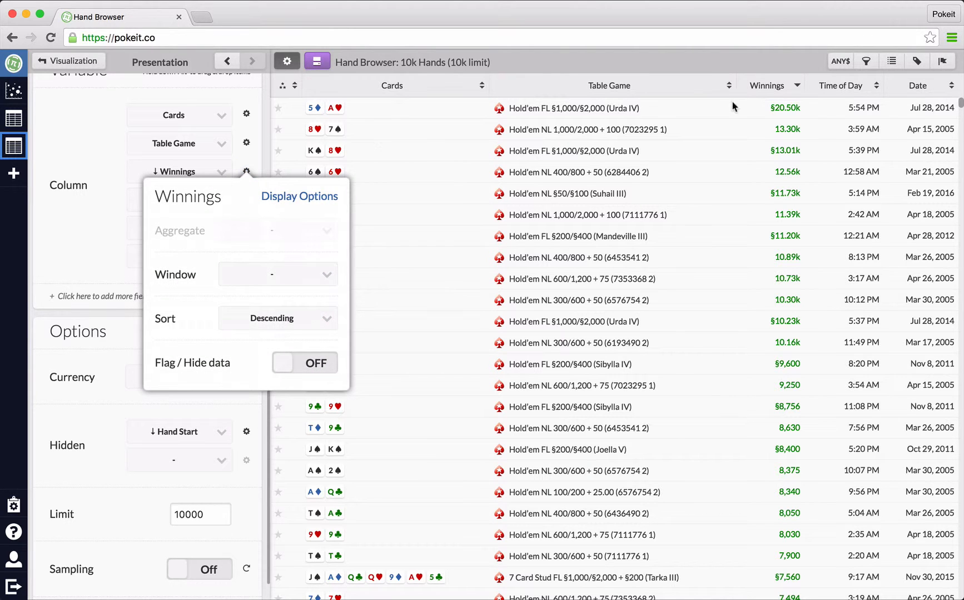
left_click(739, 60)
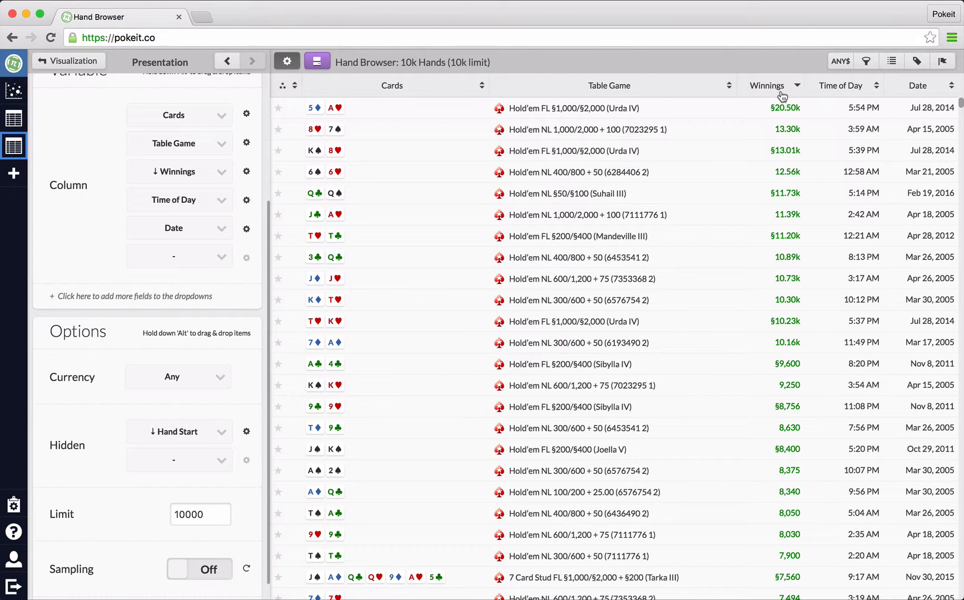
mouse_move(782, 95)
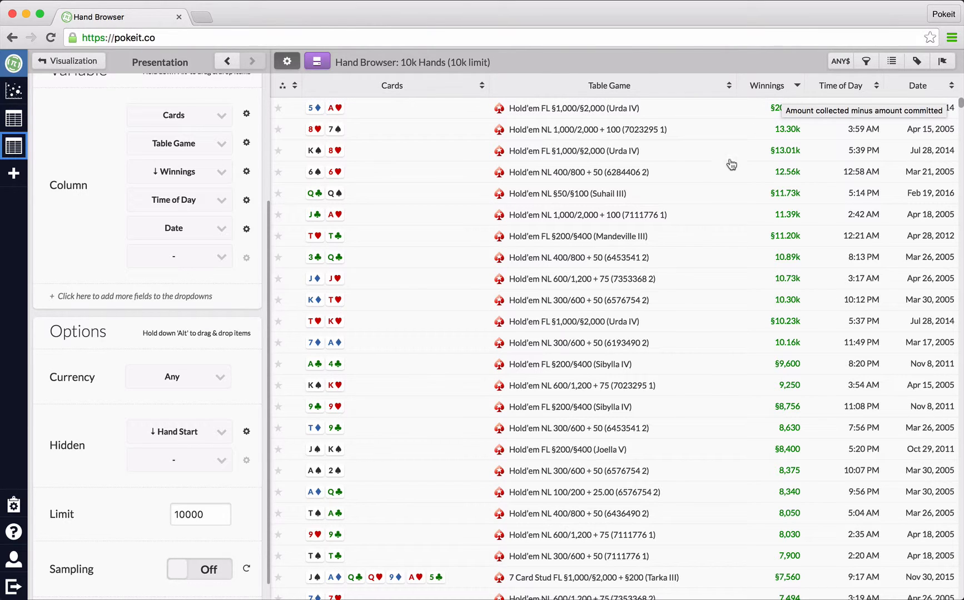
scroll(206, 492, "down", 1)
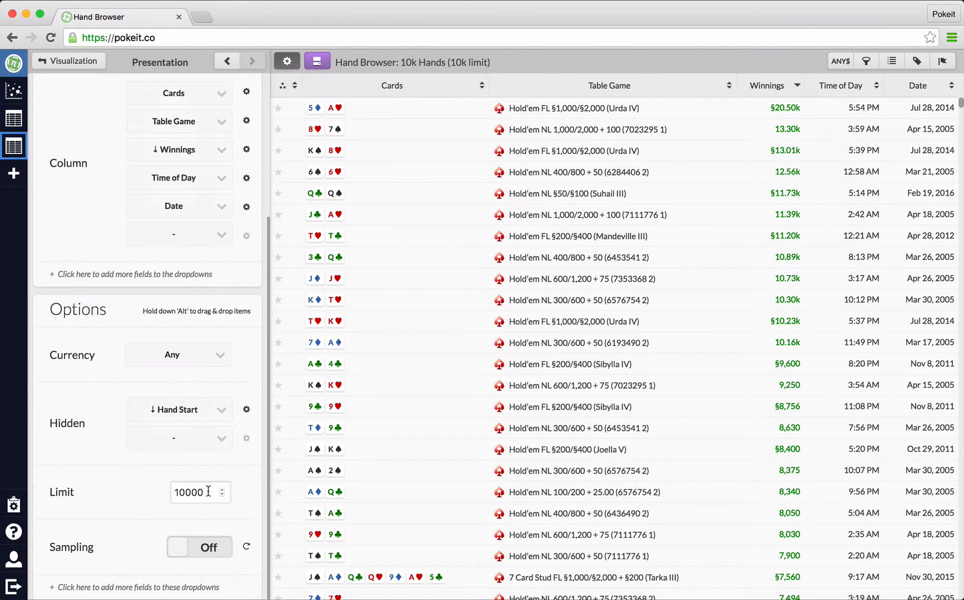
left_click_drag(205, 493, 109, 484)
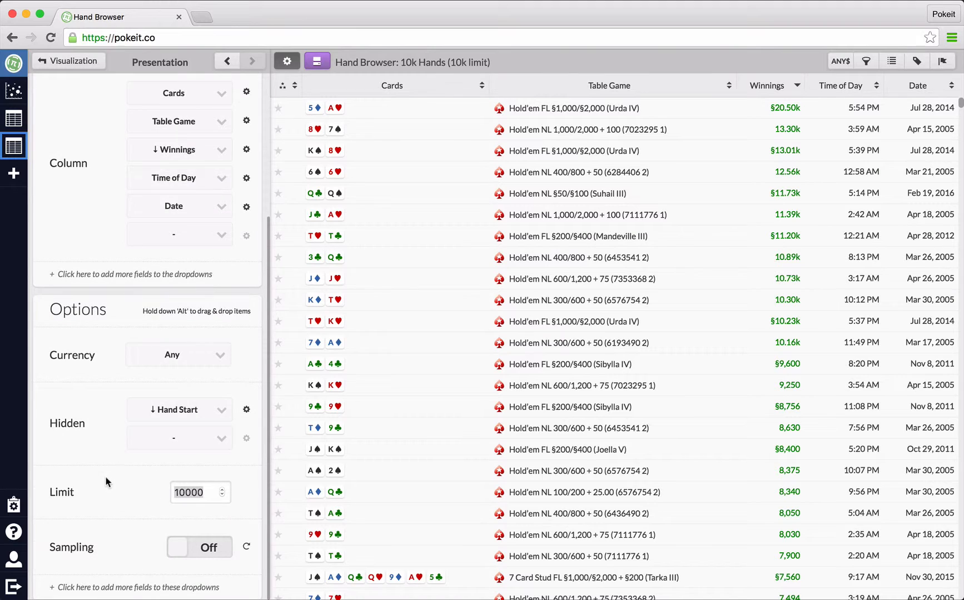
left_click(206, 492)
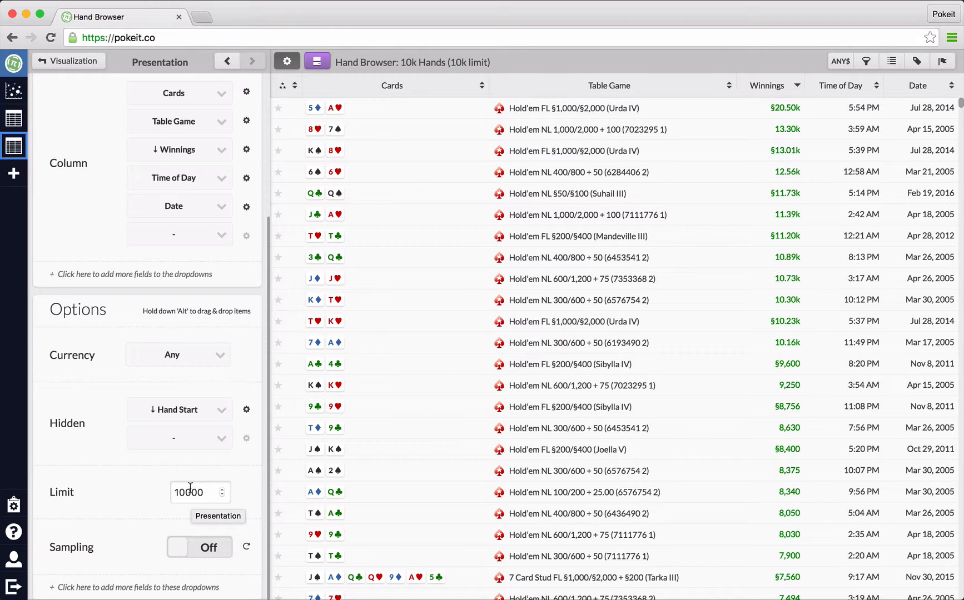
left_click(13, 90)
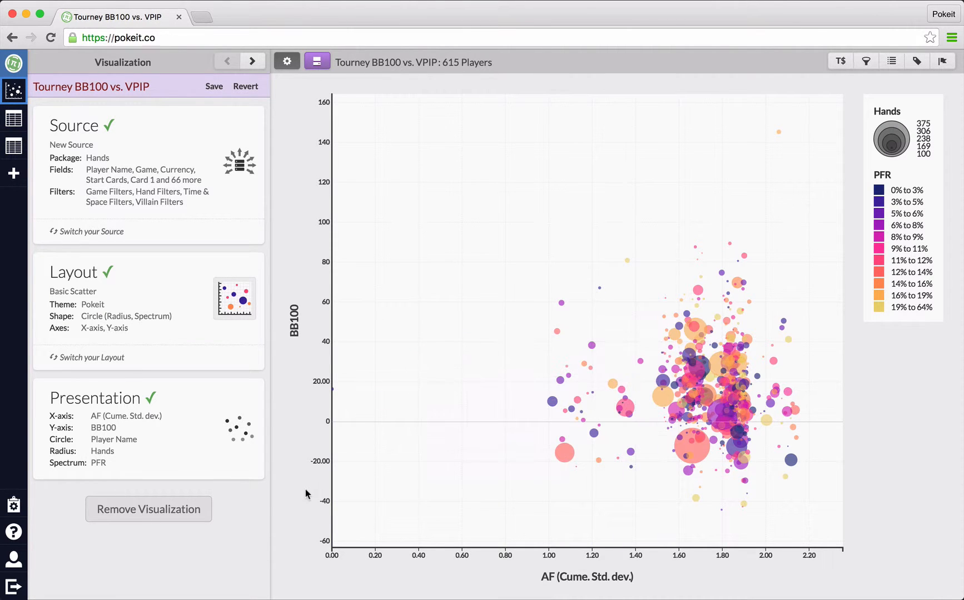
- Set the Limit in the scatter plot's Presentation options to 100 and update the data
left_click(170, 419)
scroll(163, 544, "down", 10)
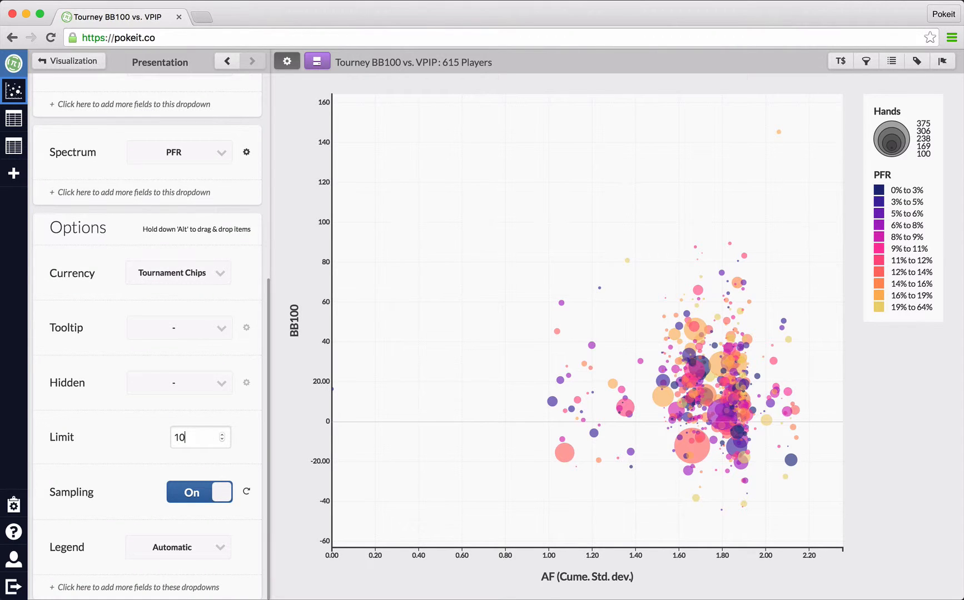
left_click(199, 439)
type("0")
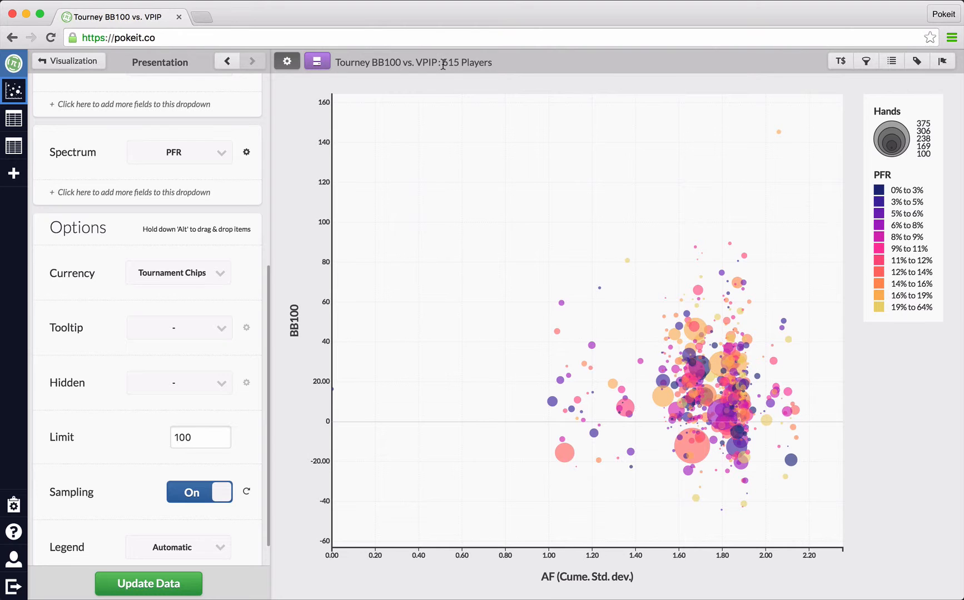
left_click(149, 585)
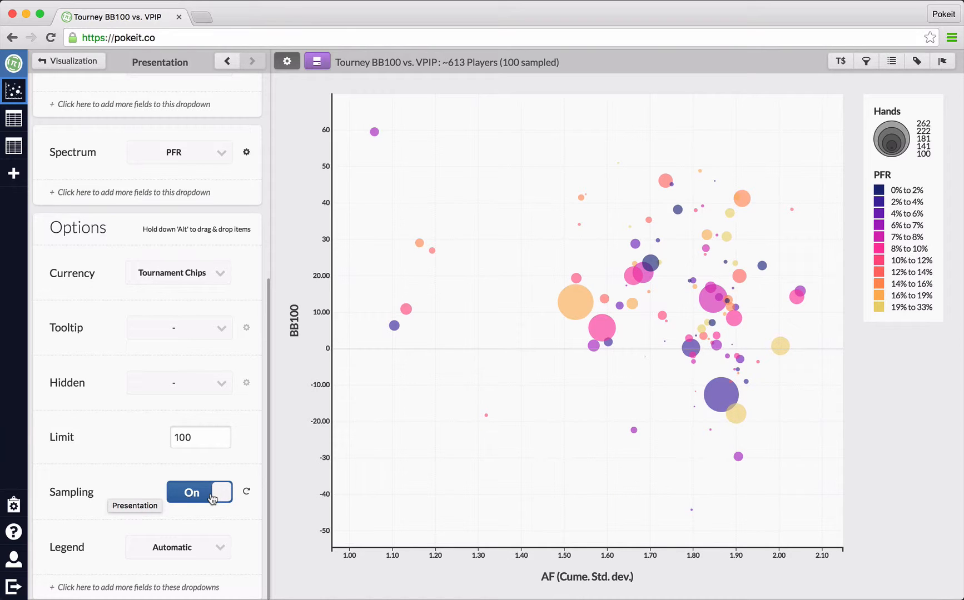
- Redraw the scatter plot's random sample twice, and turn Sampling off with a data update
left_click(202, 432)
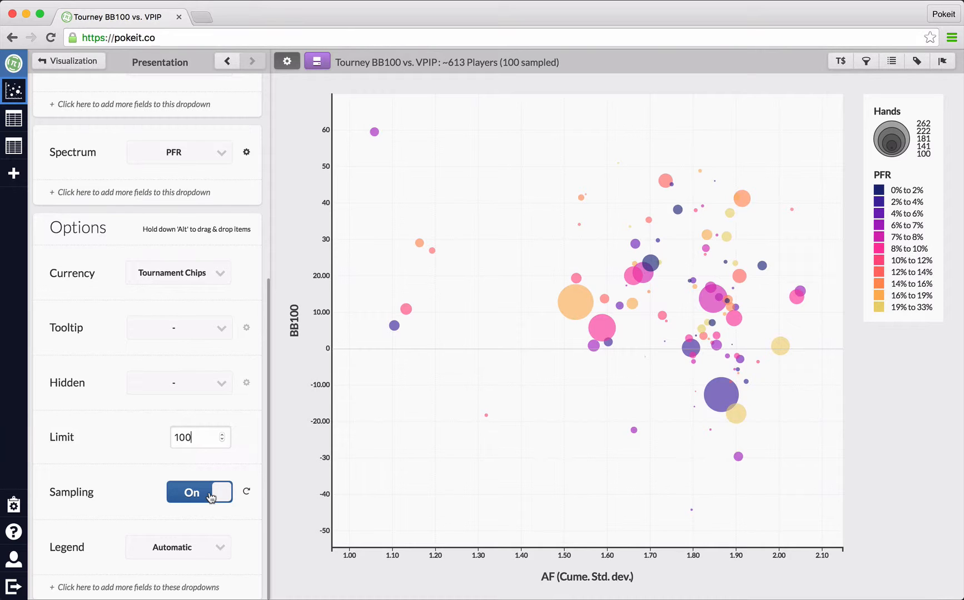
left_click(247, 493)
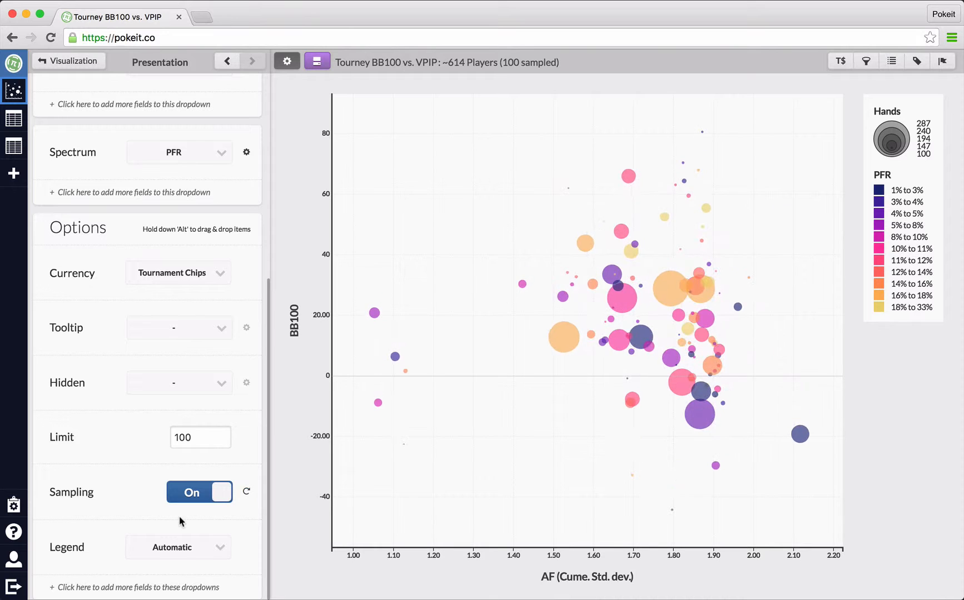
left_click(245, 494)
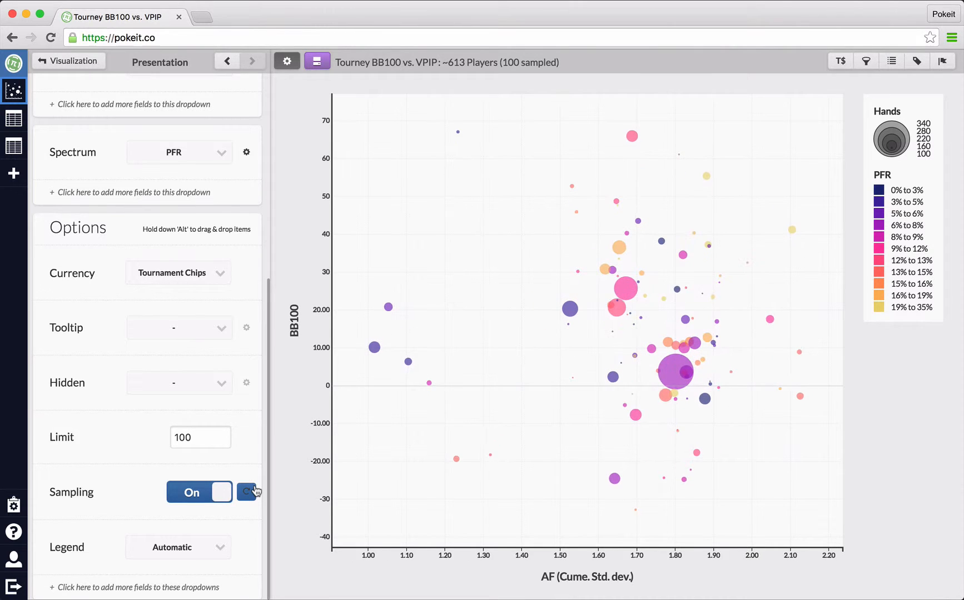
left_click(206, 496)
left_click(163, 573)
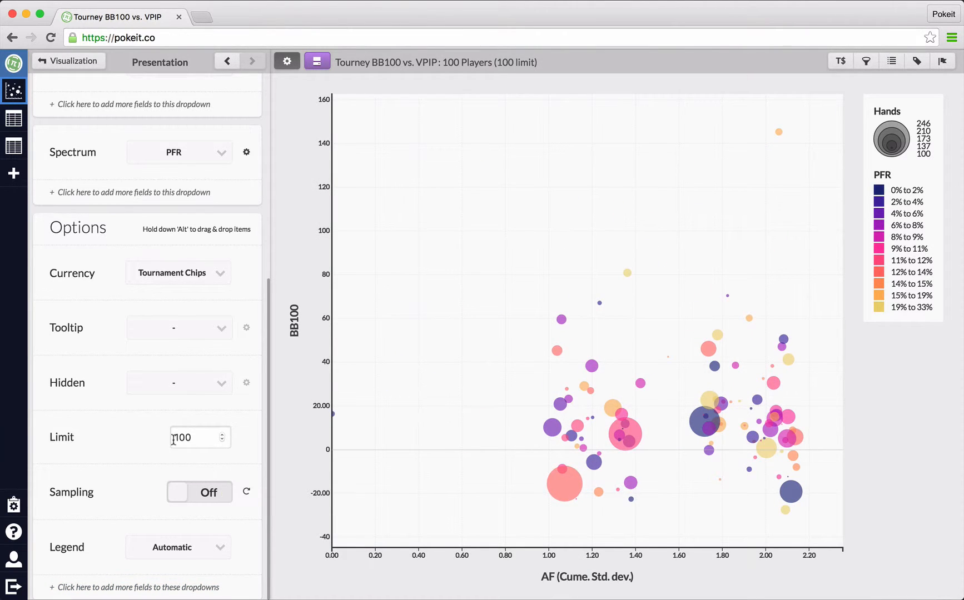
- Try the Top position for the scatter plot's legend, and set the Legend option to Hidden
left_click(201, 555)
left_click(181, 548)
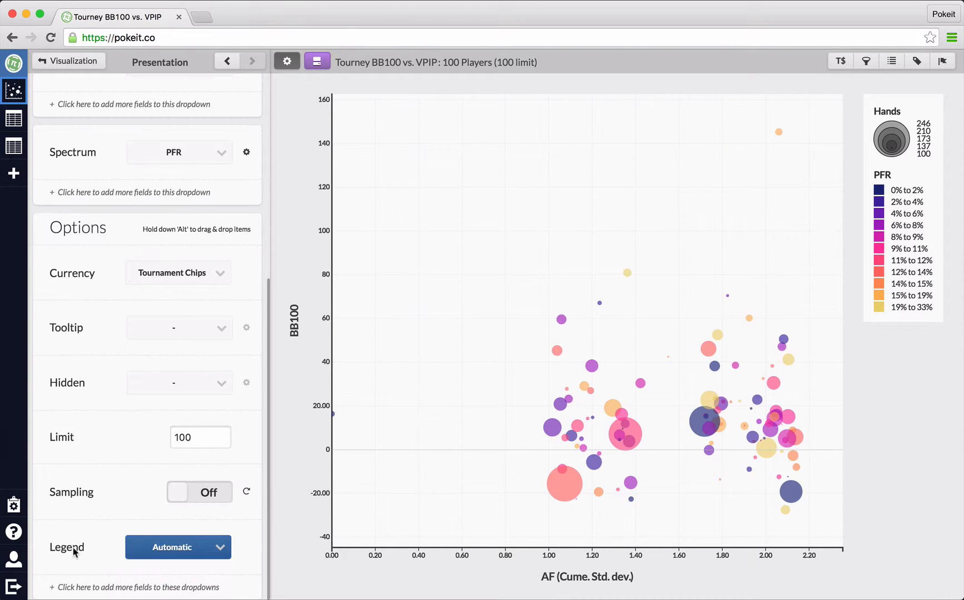
left_click(179, 554)
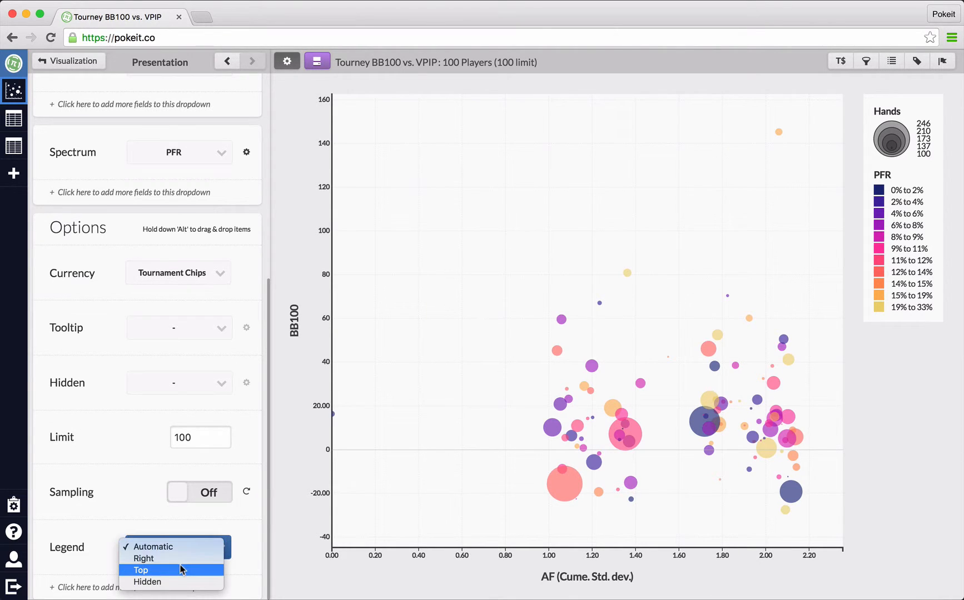
left_click(181, 573)
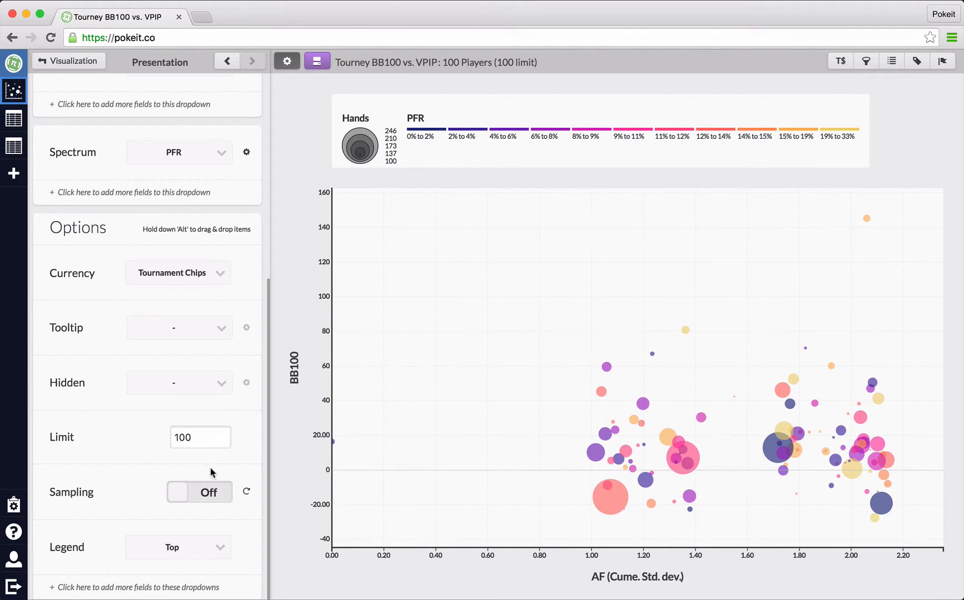
left_click(186, 547)
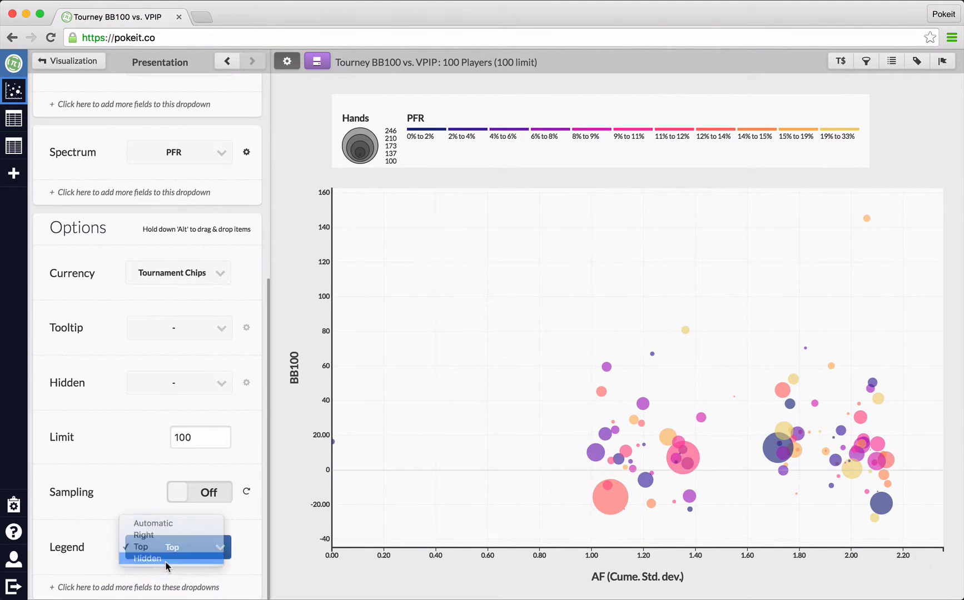
left_click(167, 560)
- Zoom into and pan across the scatter plot to examine the details of individual players' points
mouse_move(611, 409)
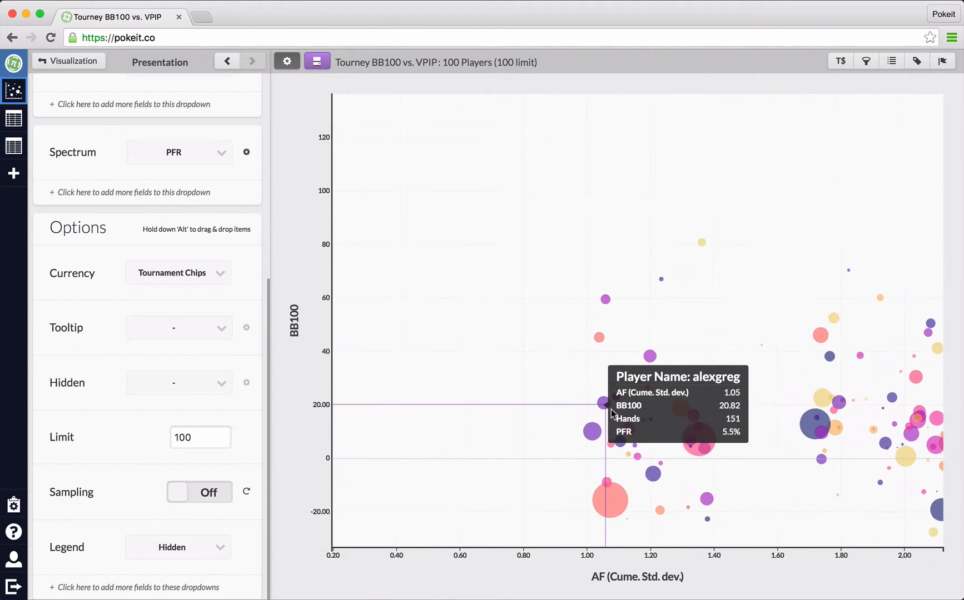
scroll(611, 409, "up", 5)
left_click_drag(798, 398, 425, 342)
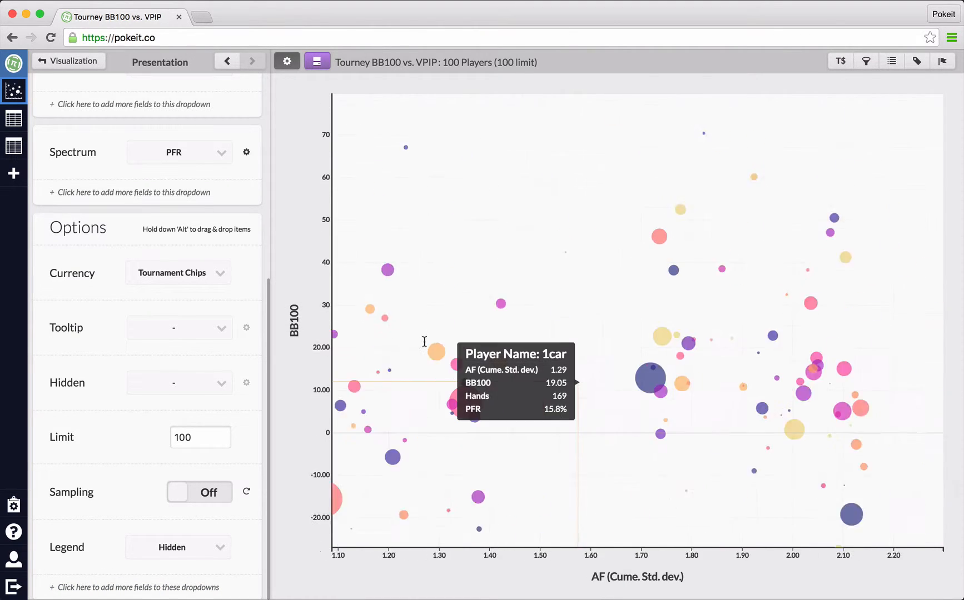
mouse_move(726, 342)
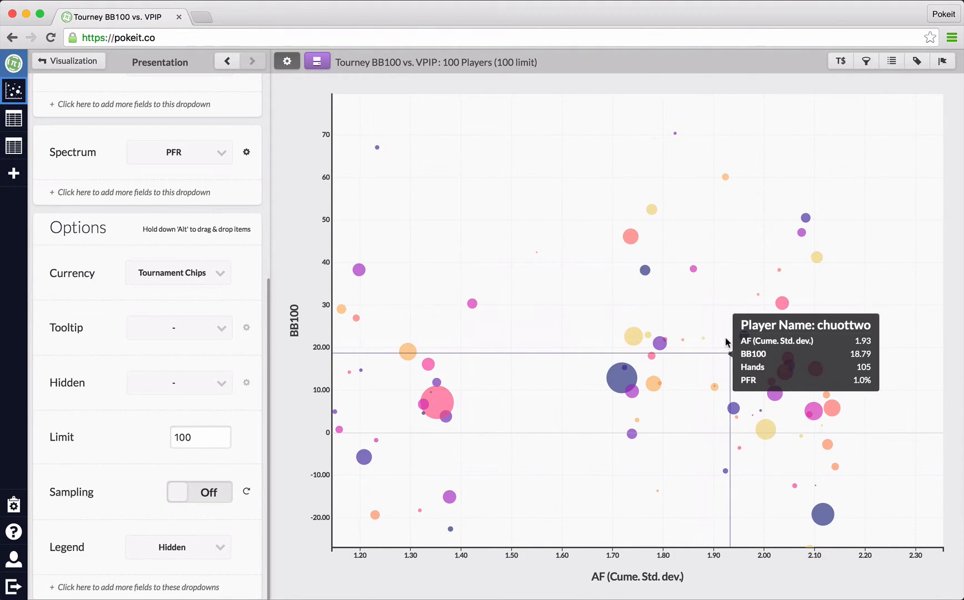